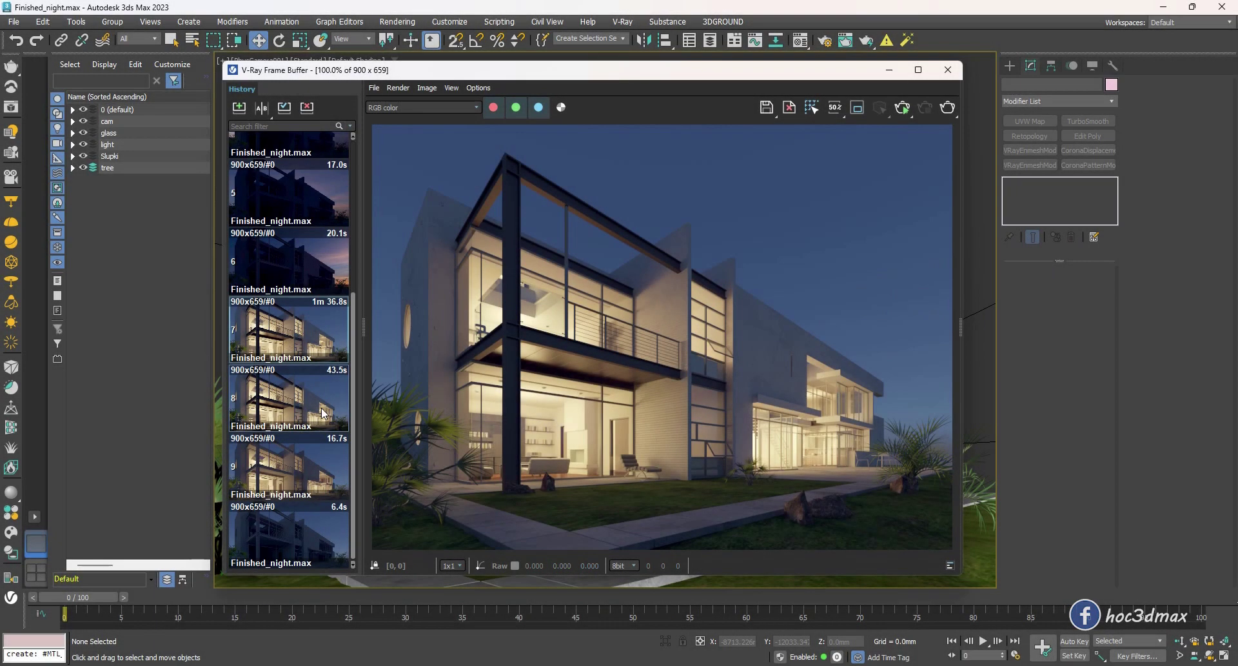
Compare history renders 8 and 7 with the latest dark unlit render in the V-Ray Frame Buffer
double_click(304, 530)
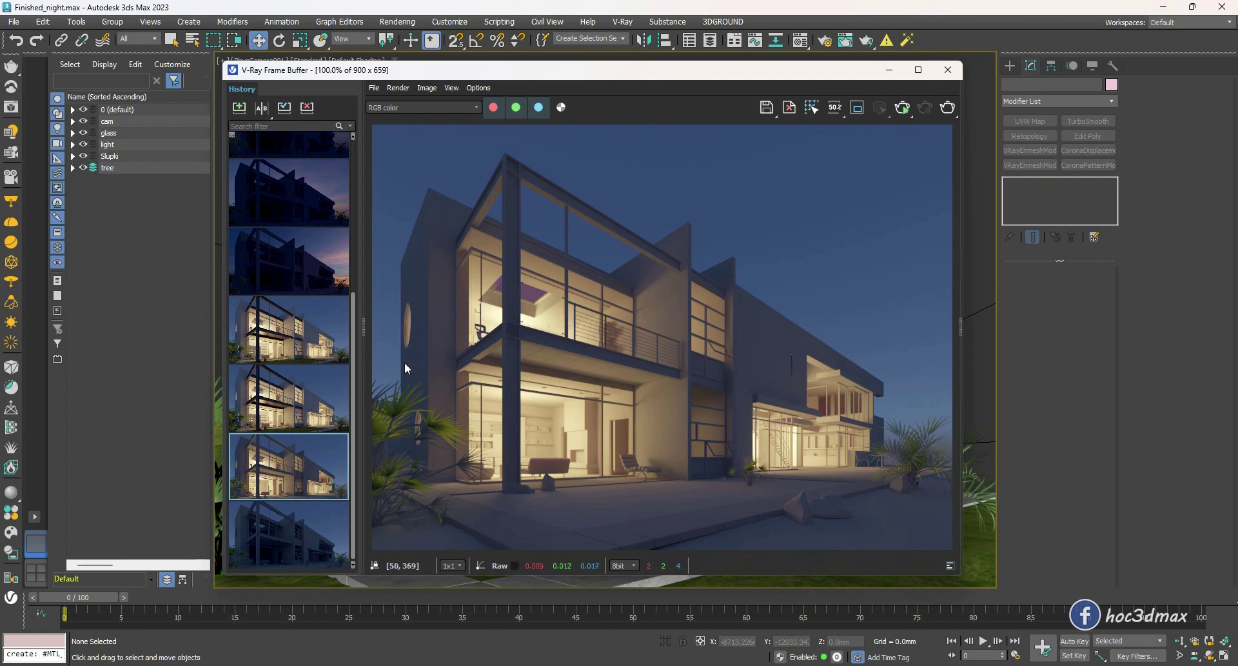
double_click(340, 382)
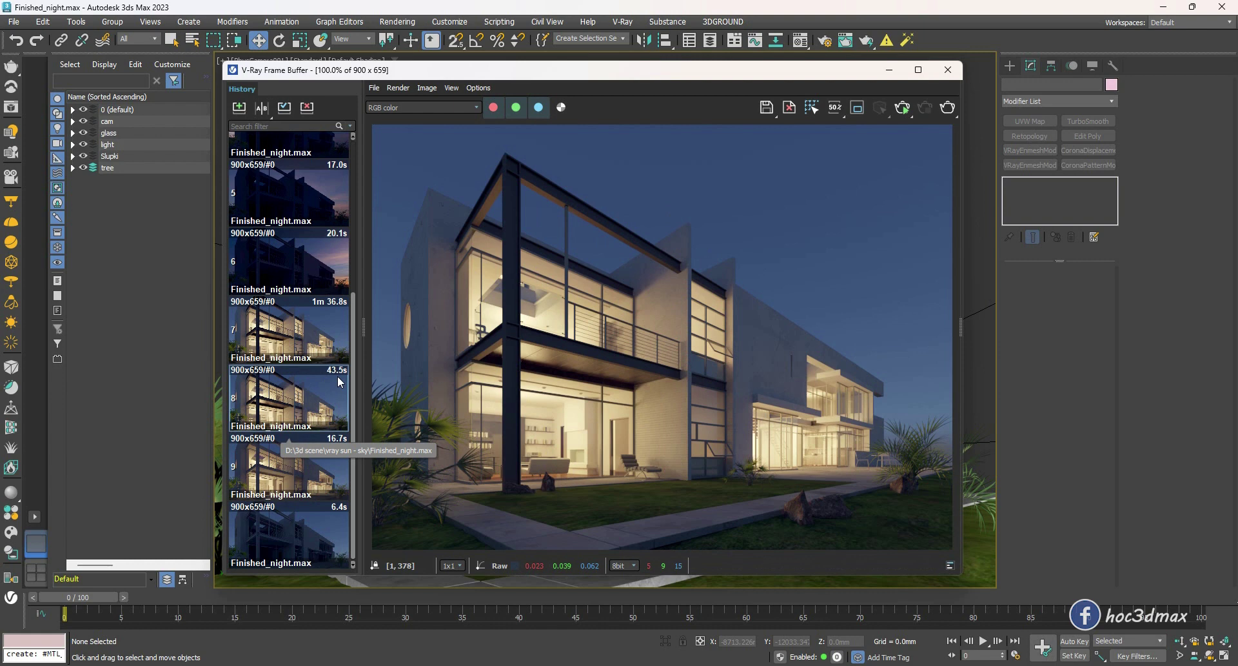
double_click(314, 303)
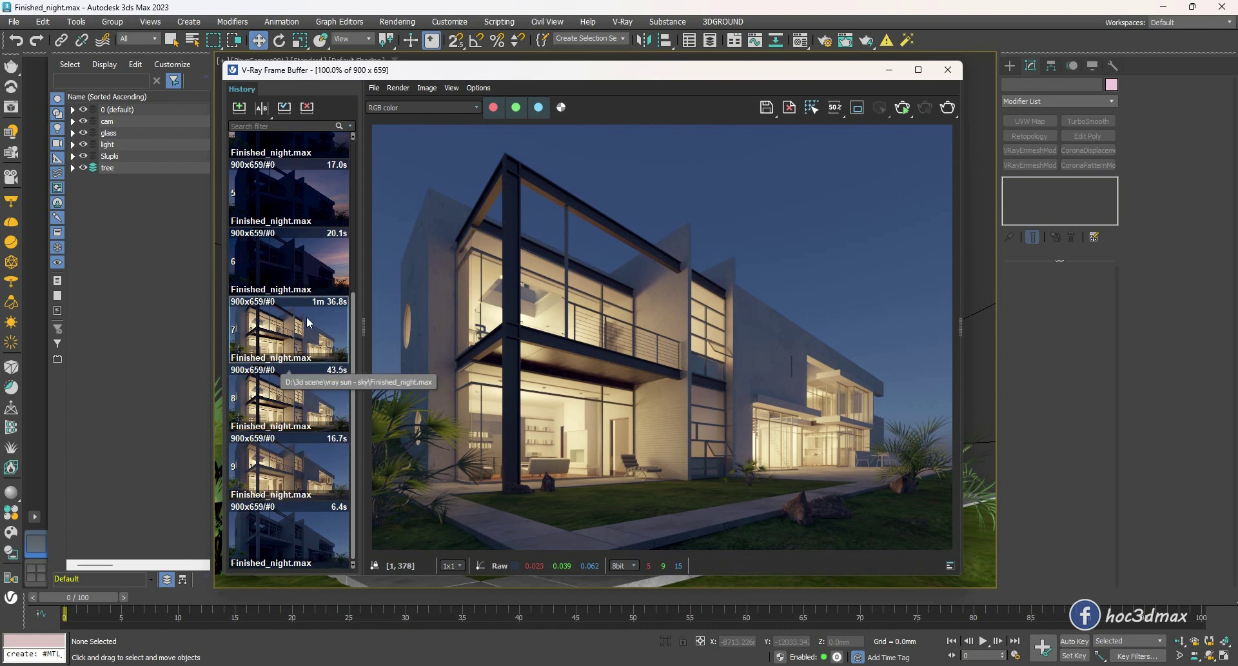
double_click(308, 533)
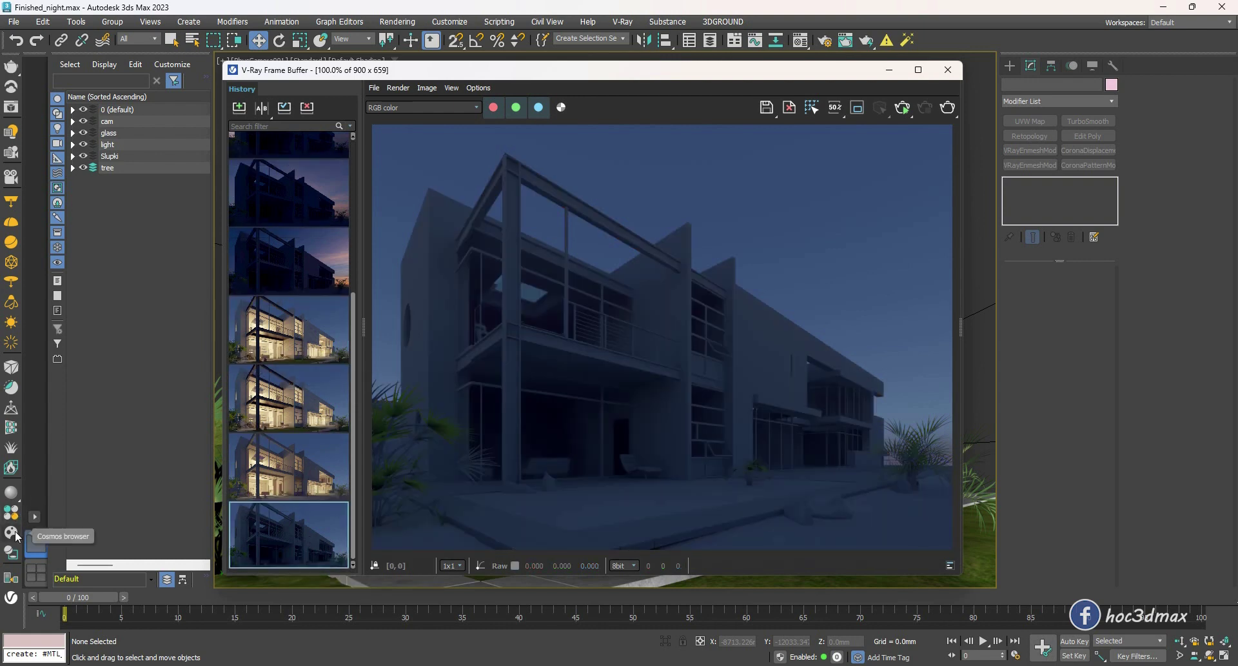
Open Chaos Cosmos, filter to the downloaded Evening HDRIs, and inspect Sunset 026's details
left_click(18, 537)
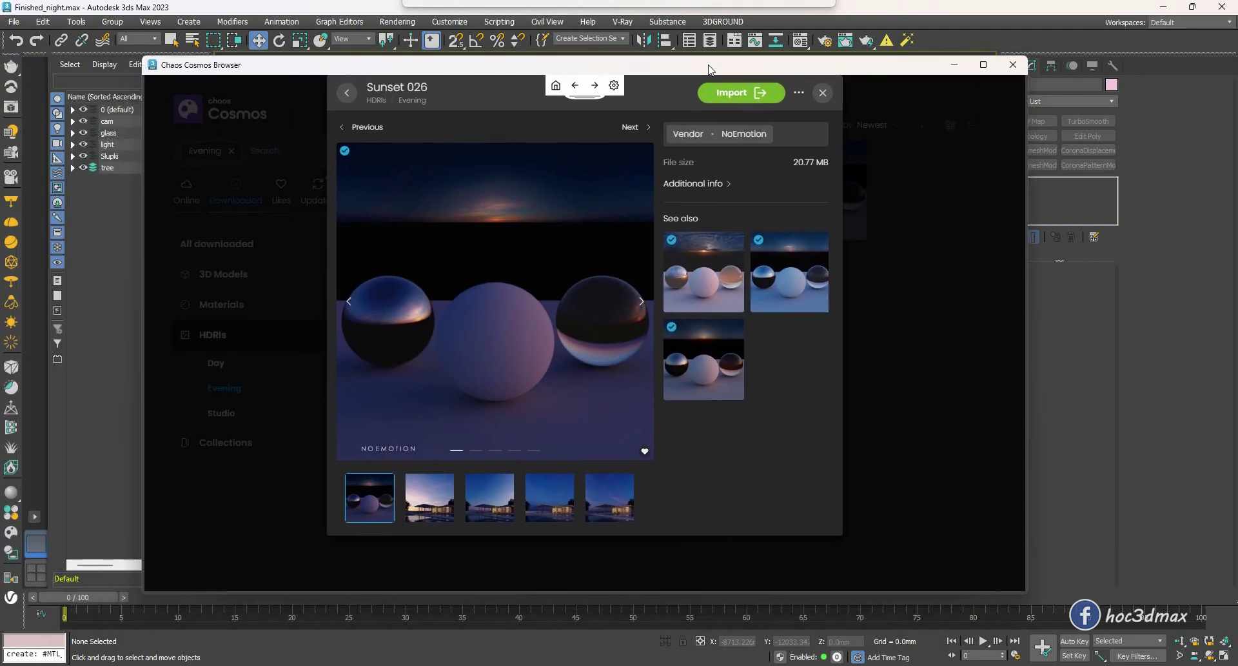
left_click(292, 115)
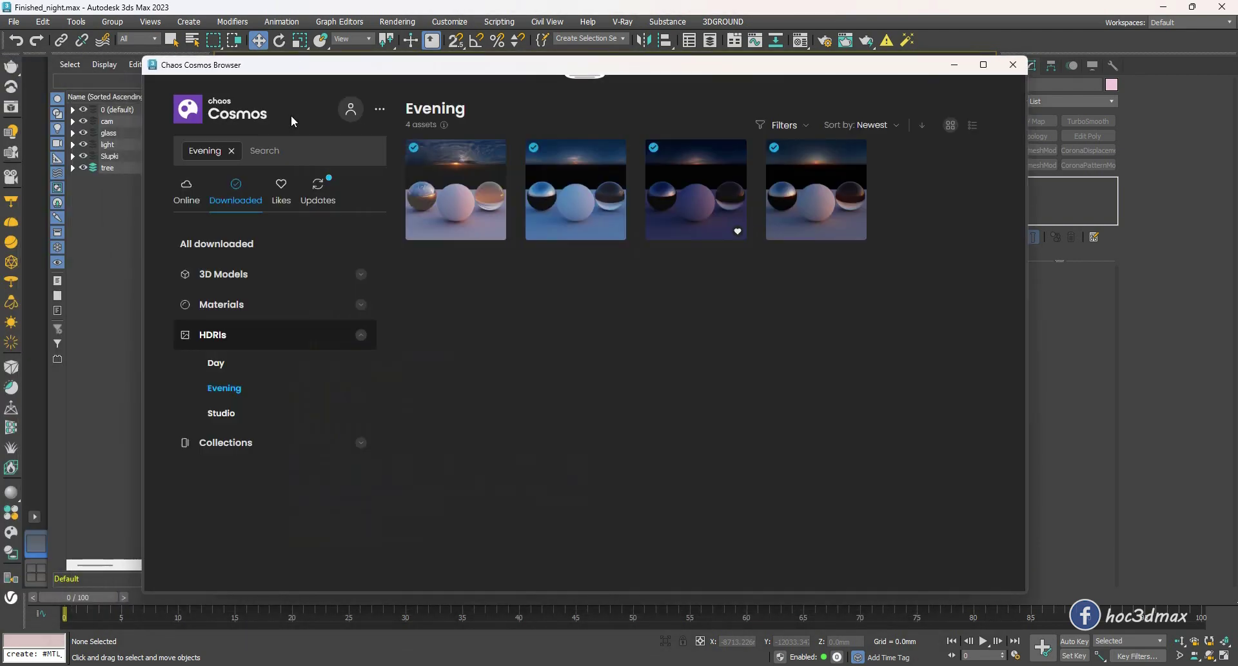
left_click(212, 335)
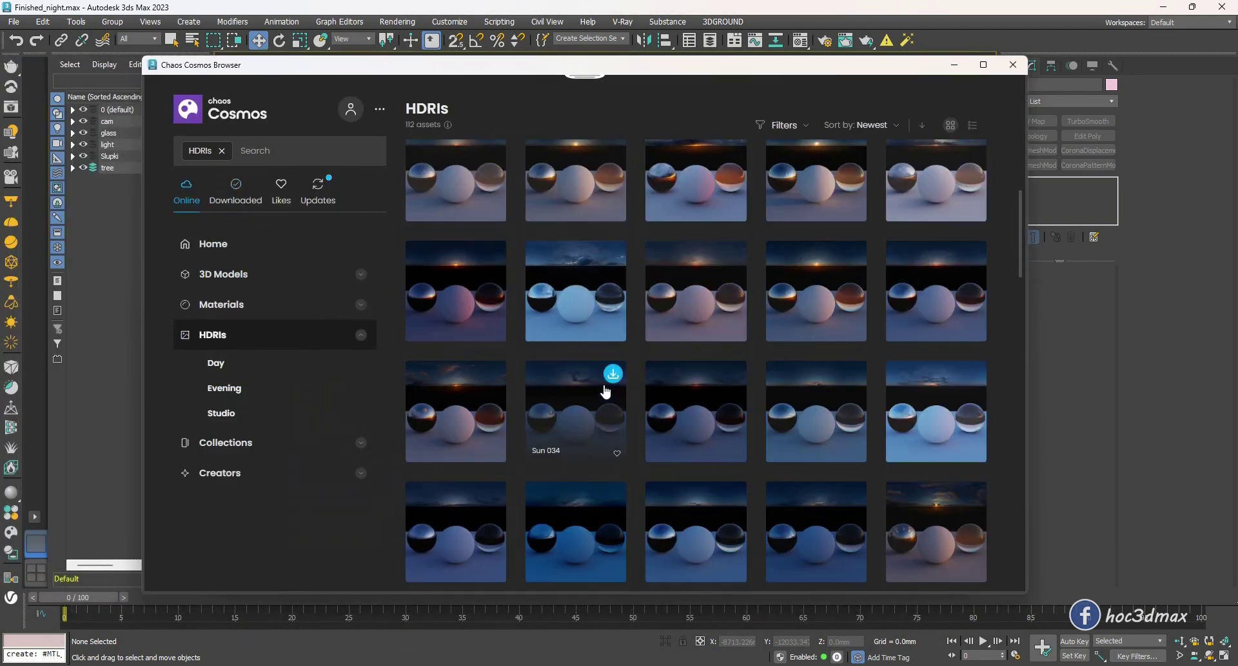
scroll(604, 392, "down", 1)
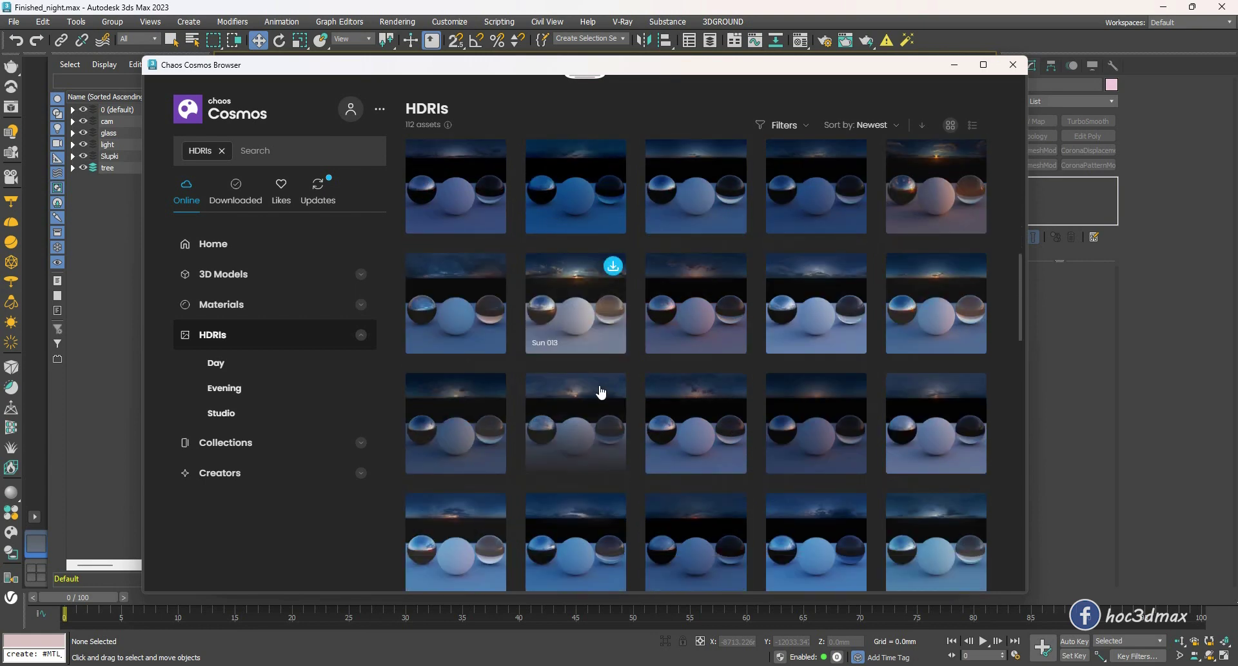
left_click(225, 388)
left_click(250, 189)
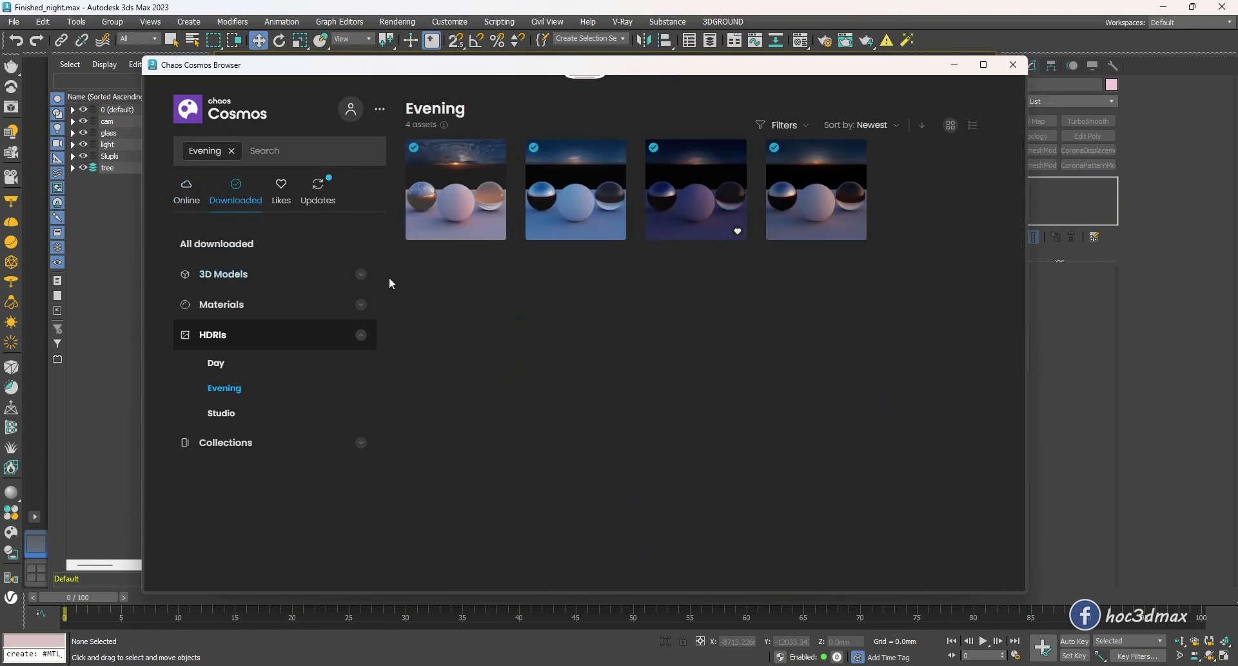
left_click(649, 222)
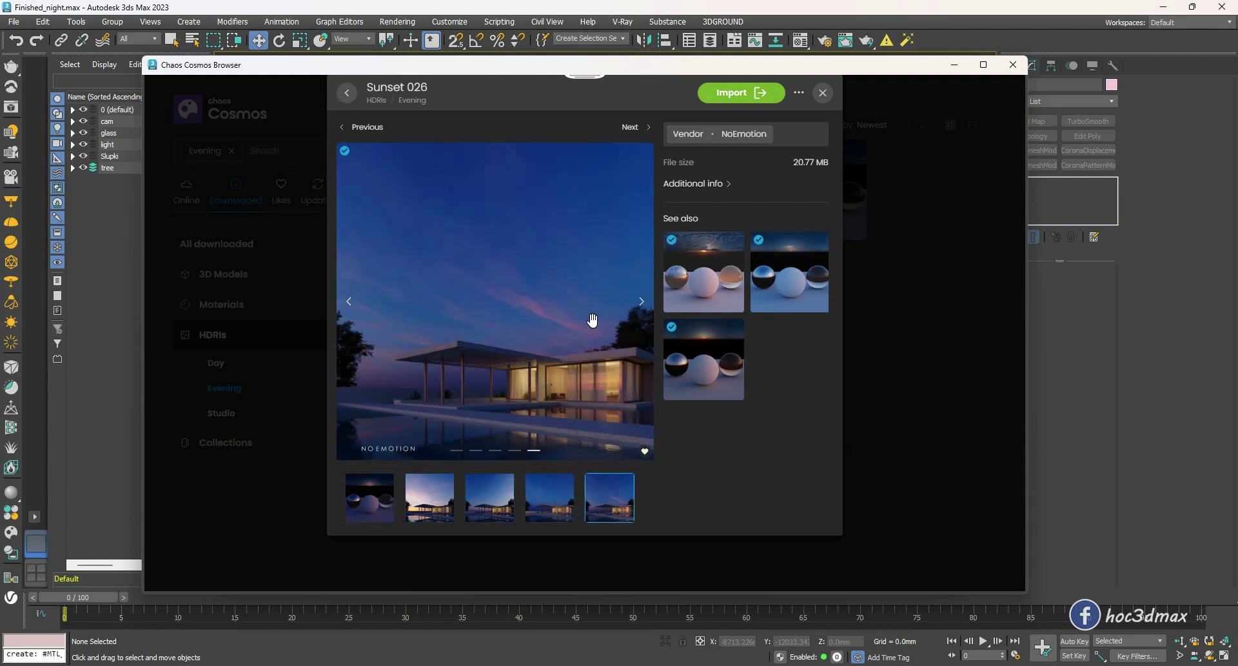
key("Escape")
Browse the online HDRI catalogue's Day and Evening categories, then return to the favourited Evening sky
left_click(187, 111)
scroll(610, 322, "down", 5)
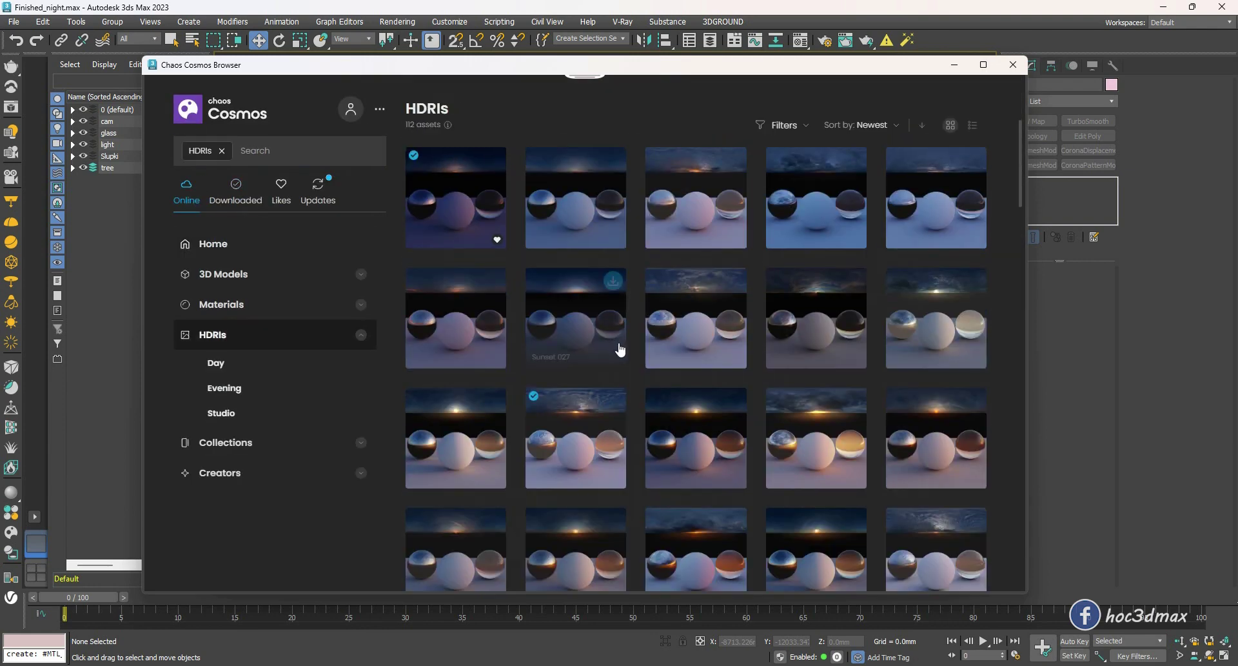
scroll(622, 355, "down", 3)
scroll(684, 391, "down", 2)
scroll(713, 400, "down", 2)
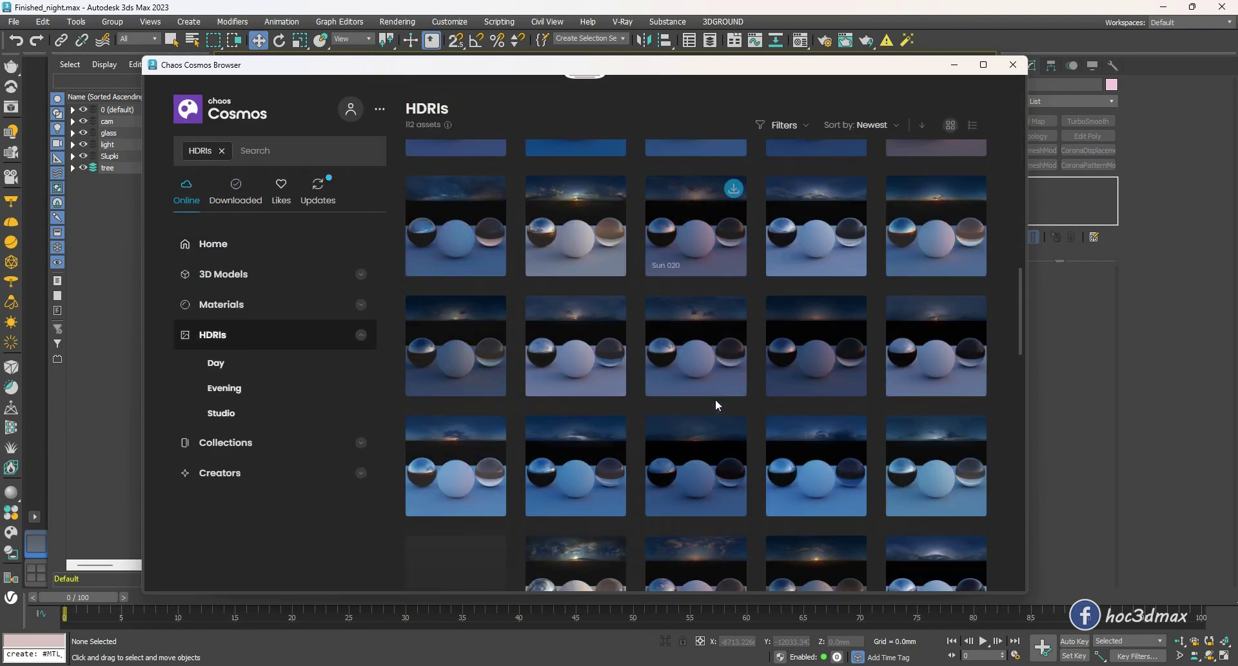
scroll(661, 377, "down", 2)
left_click(216, 363)
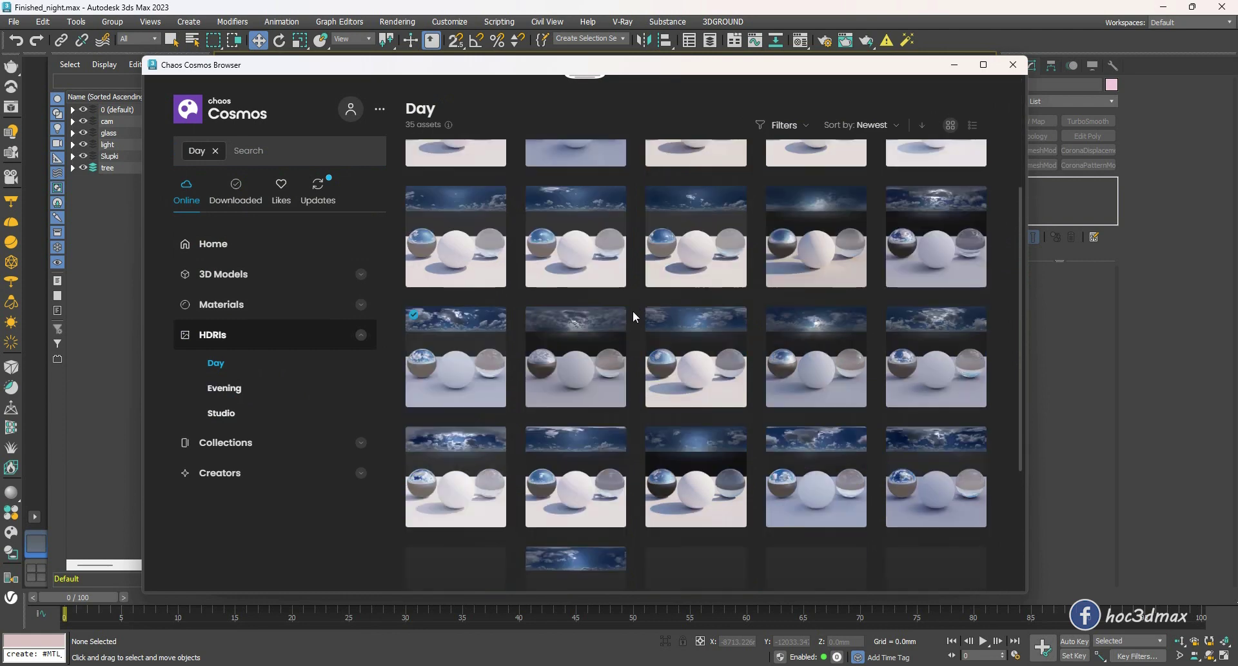
left_click(240, 390)
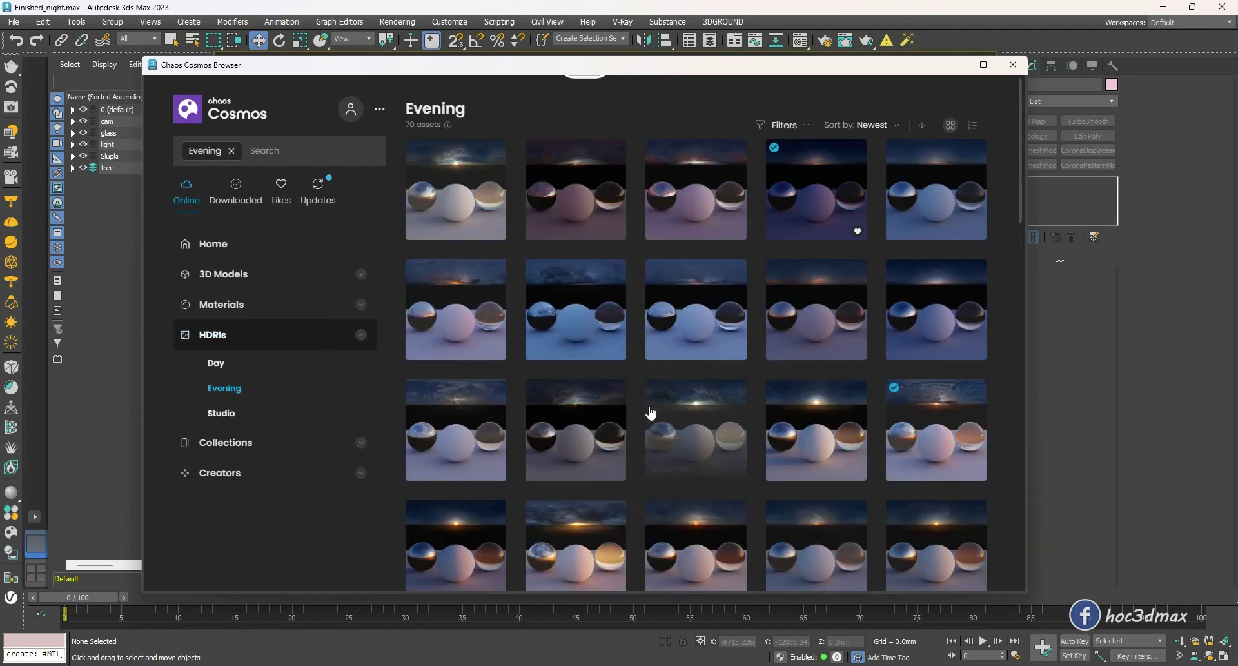
scroll(620, 400, "down", 2)
scroll(619, 395, "down", 2)
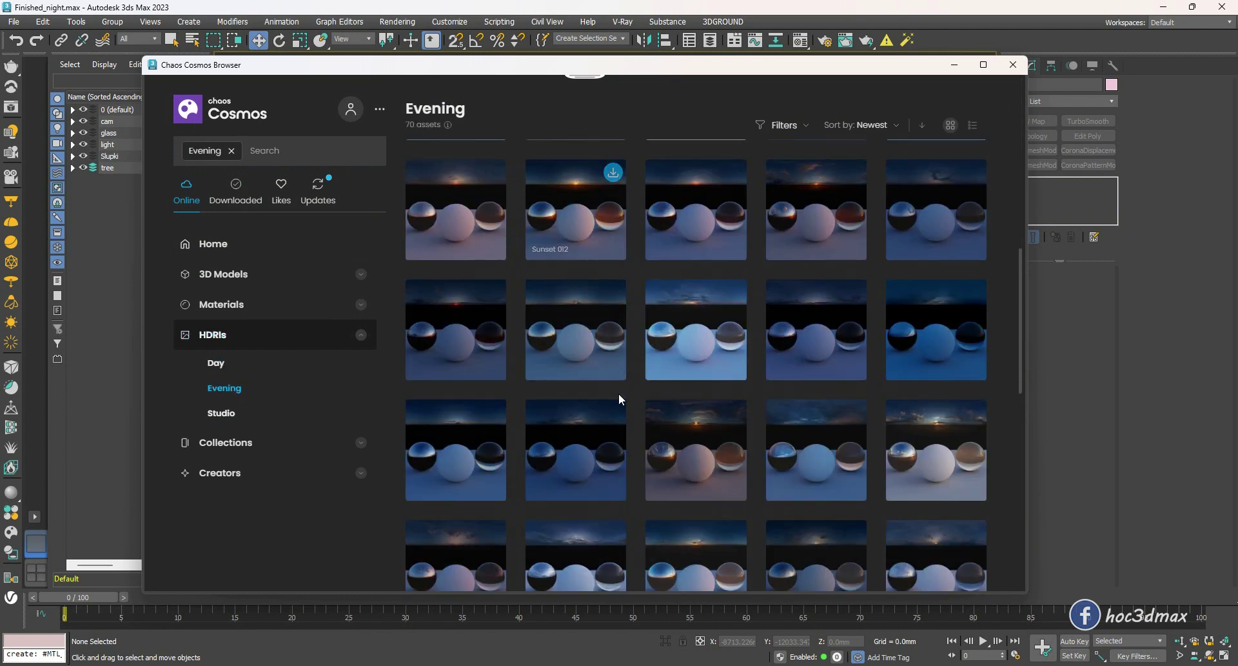
left_click(258, 414)
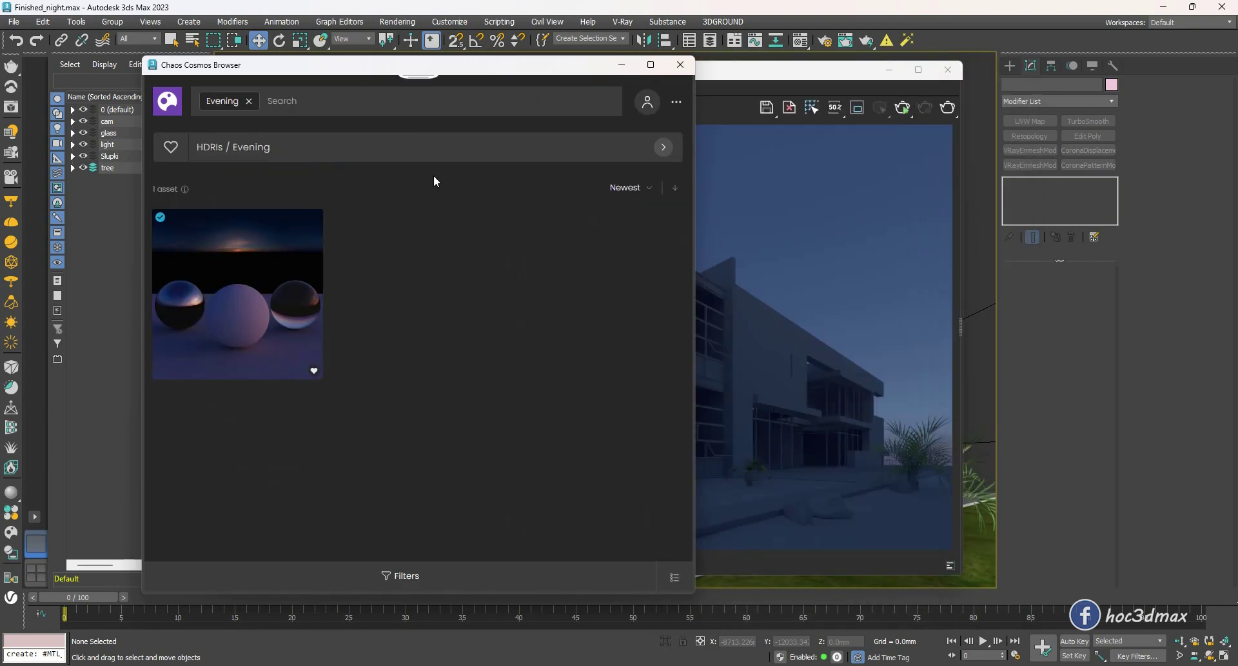
Enable V-Ray material override with a new VRayMtl (Material #1) and confirm its settings
left_click(948, 69)
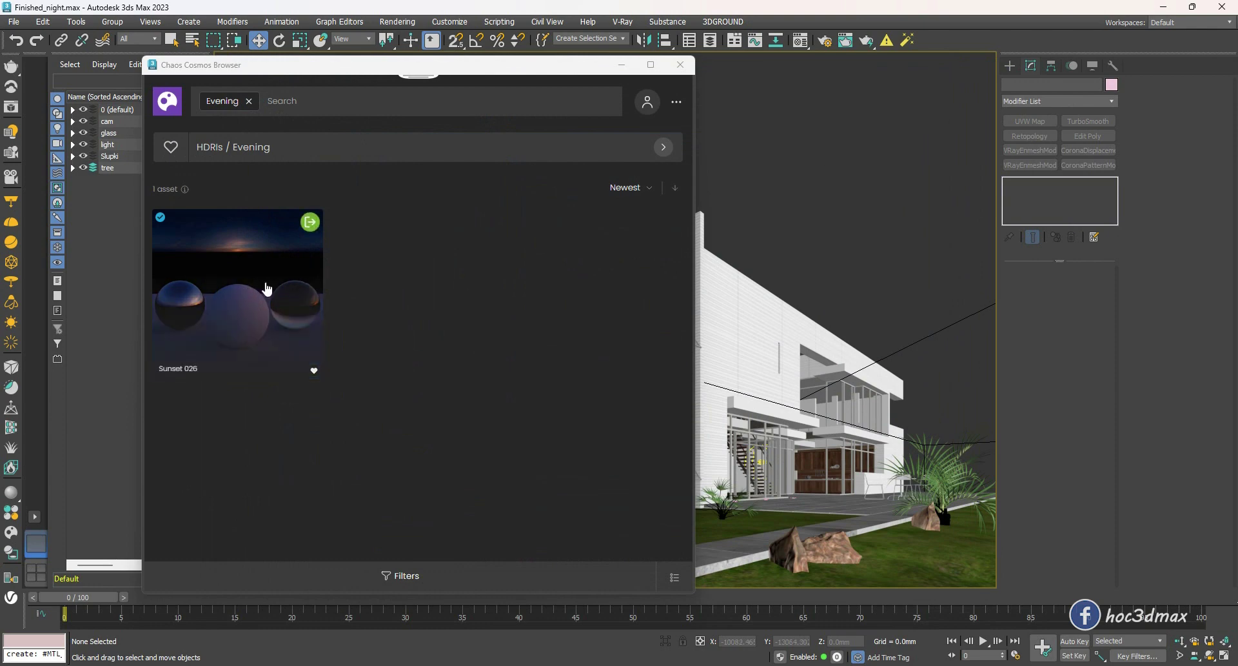
left_click(825, 41)
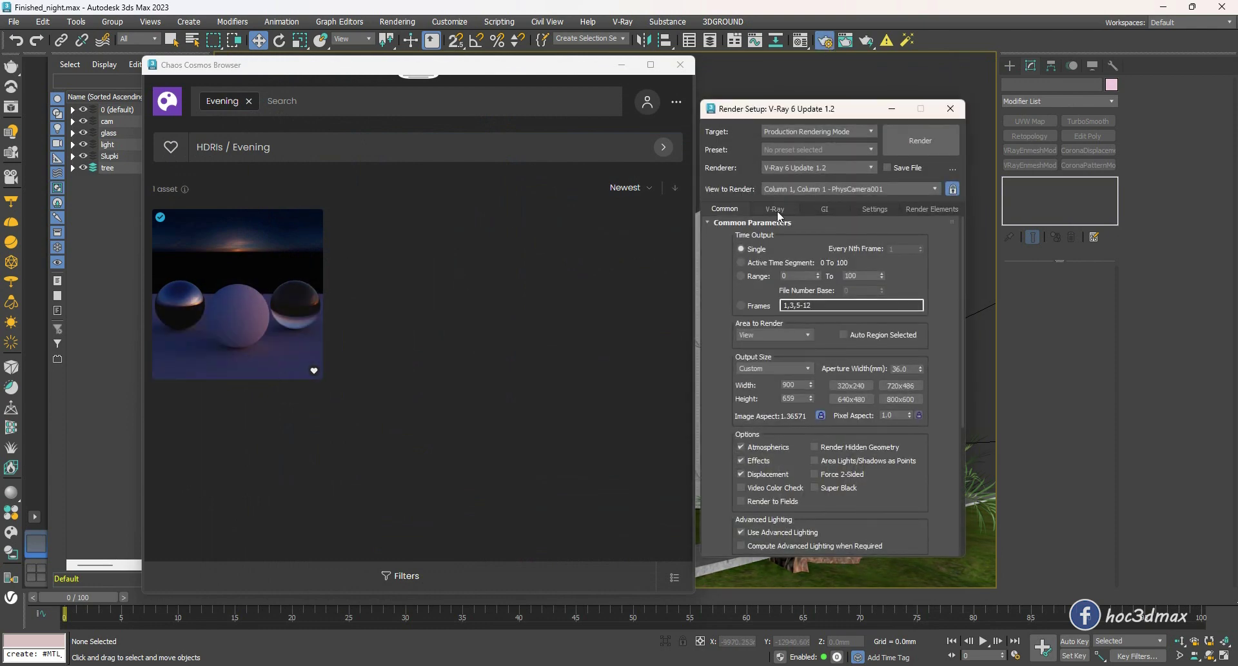
left_click(779, 211)
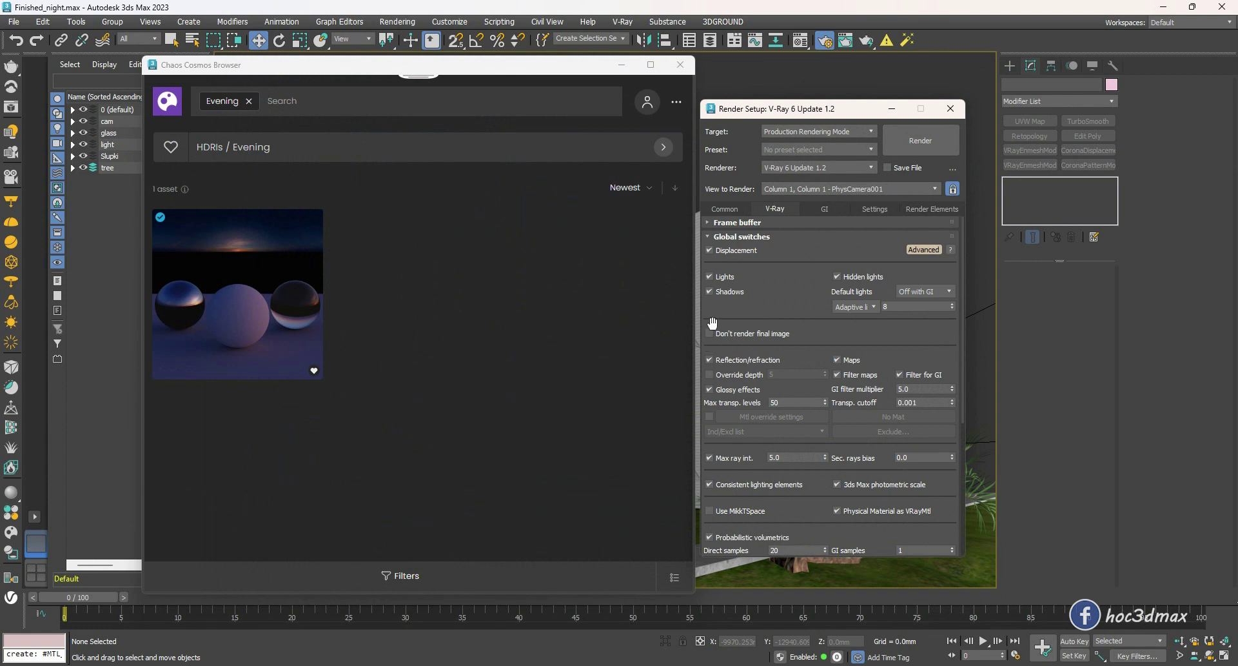
scroll(713, 323, "down", 3)
scroll(712, 322, "down", 2)
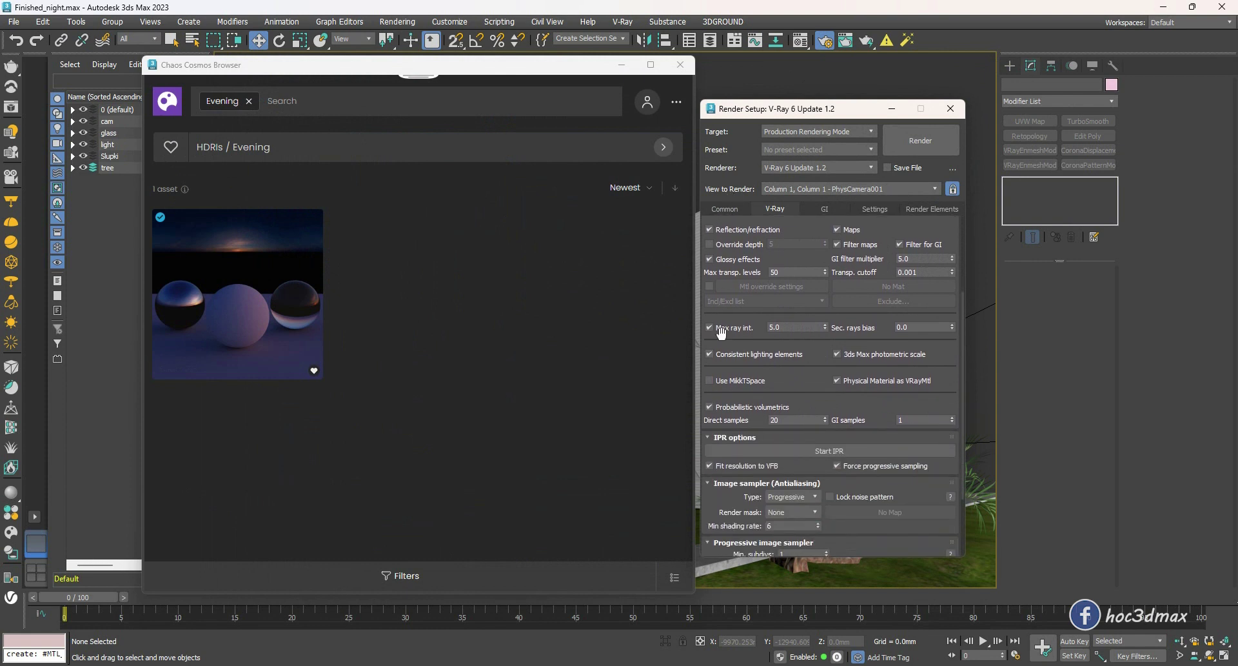
left_click(710, 287)
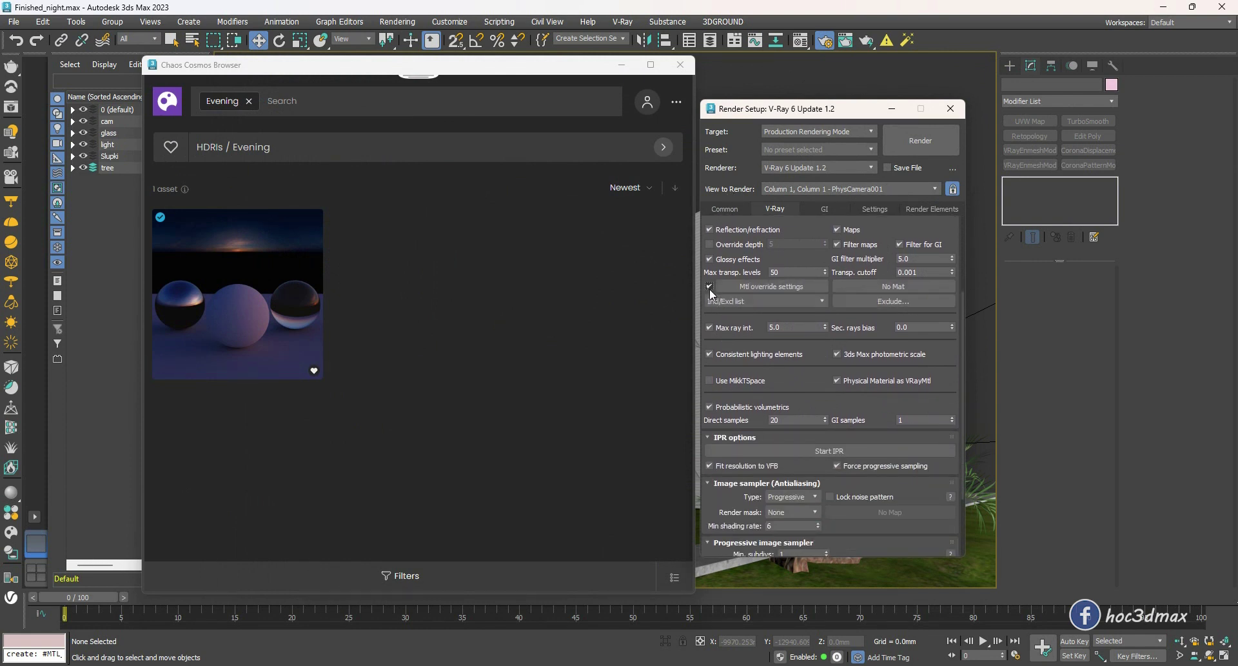
left_click(857, 292)
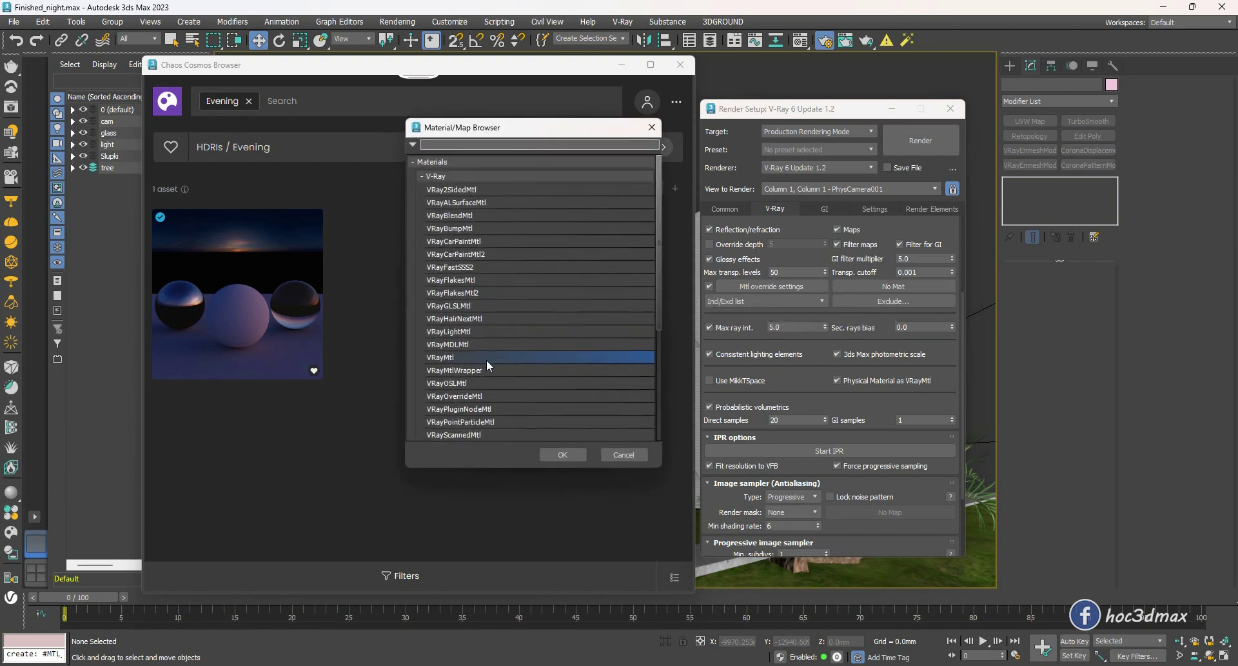
double_click(450, 362)
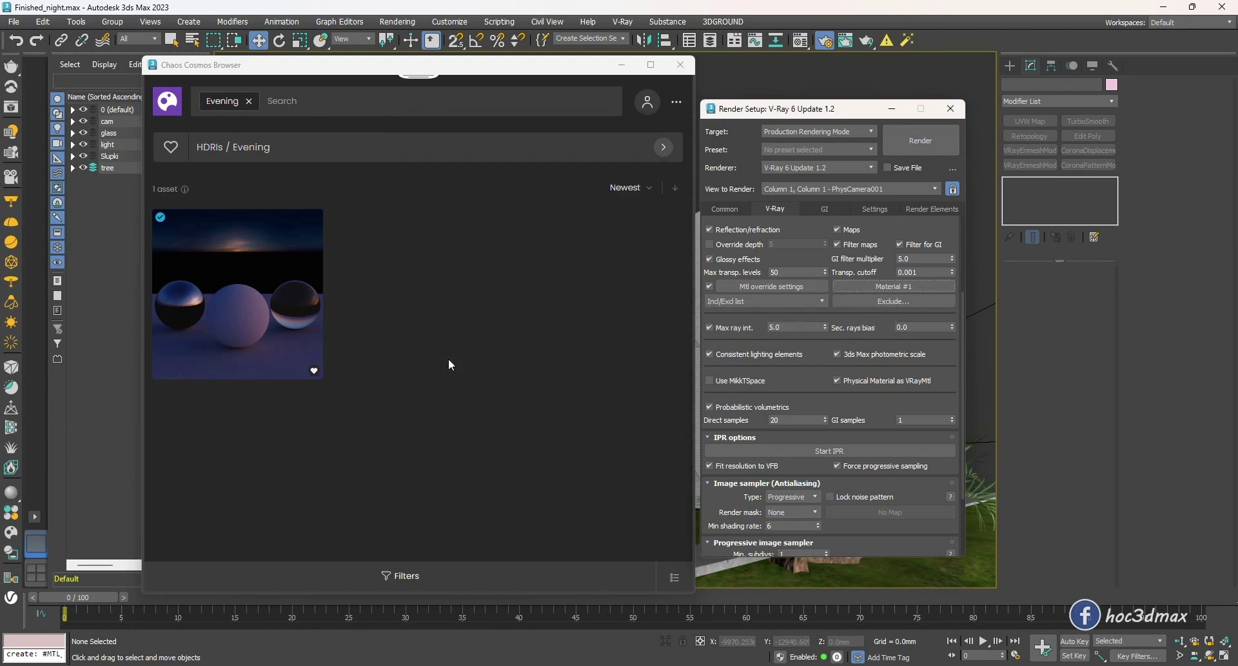
left_click(770, 288)
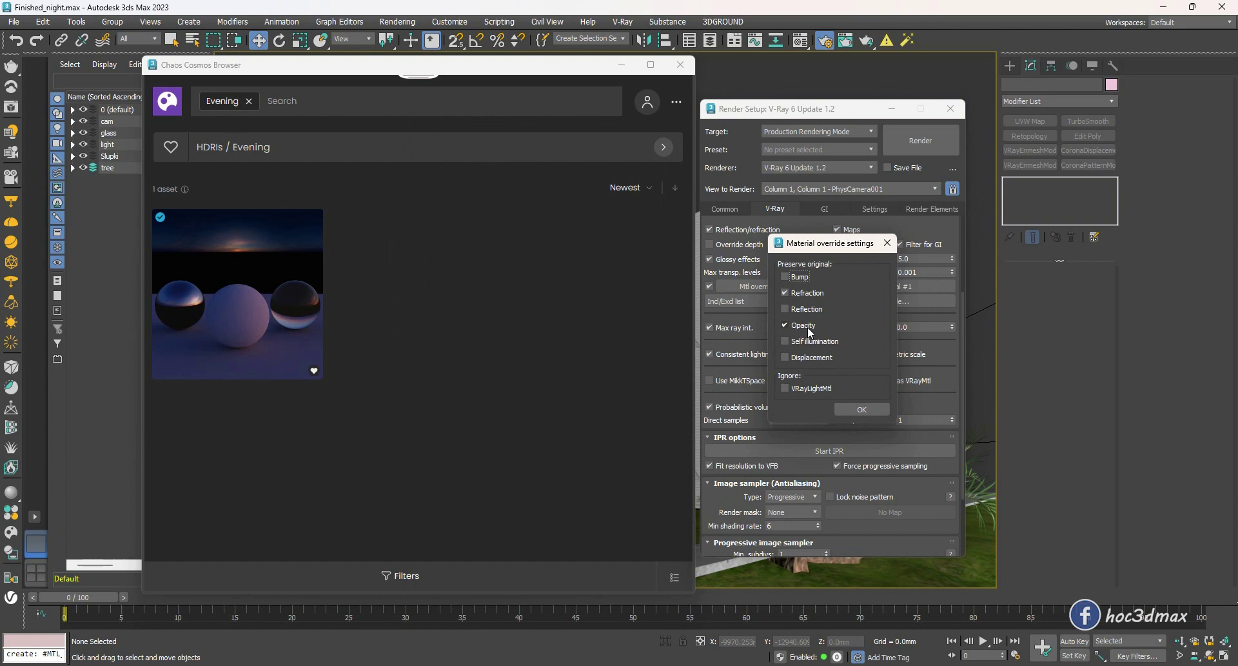
left_click(863, 409)
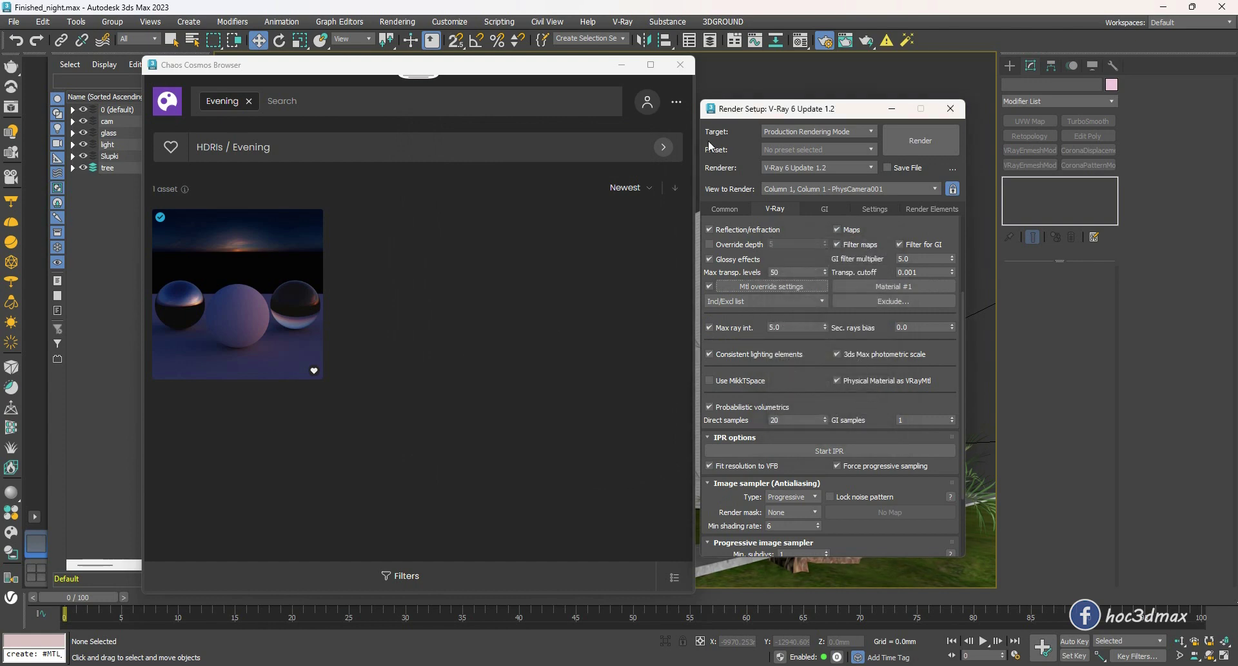
Add Sunset 026 to the scene as a dome light and run an interactive preview render
left_click(951, 108)
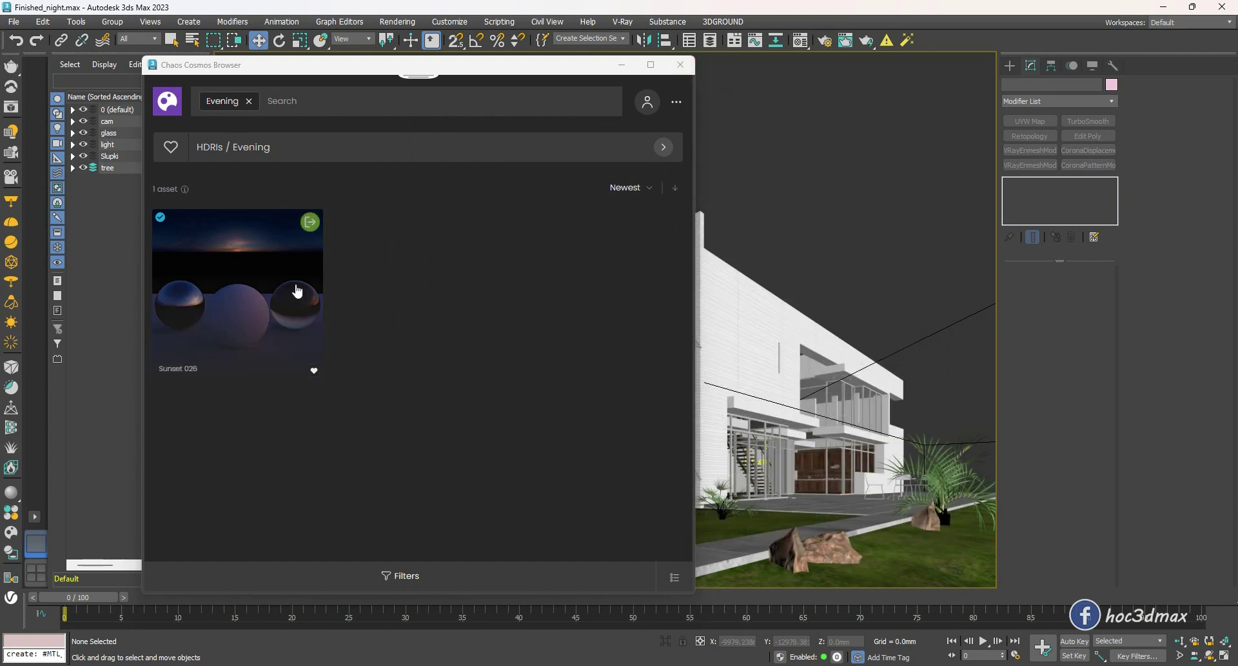
left_click_drag(297, 288, 801, 516)
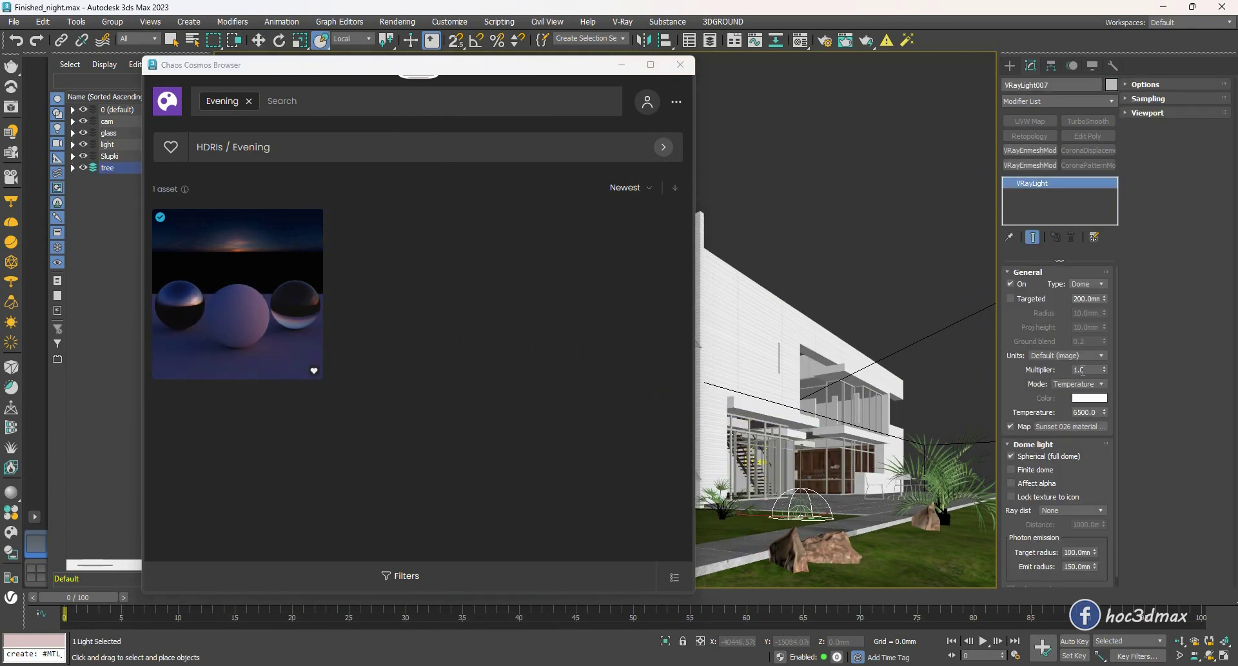
double_click(1087, 370)
left_click(680, 65)
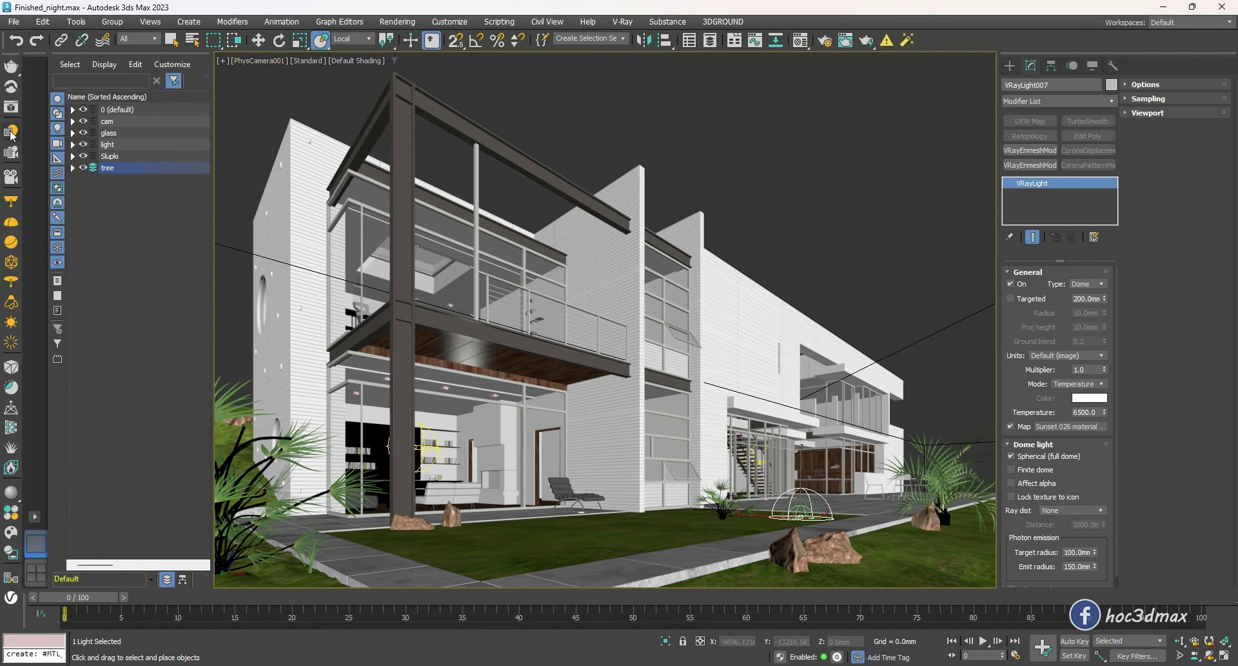
left_click(11, 108)
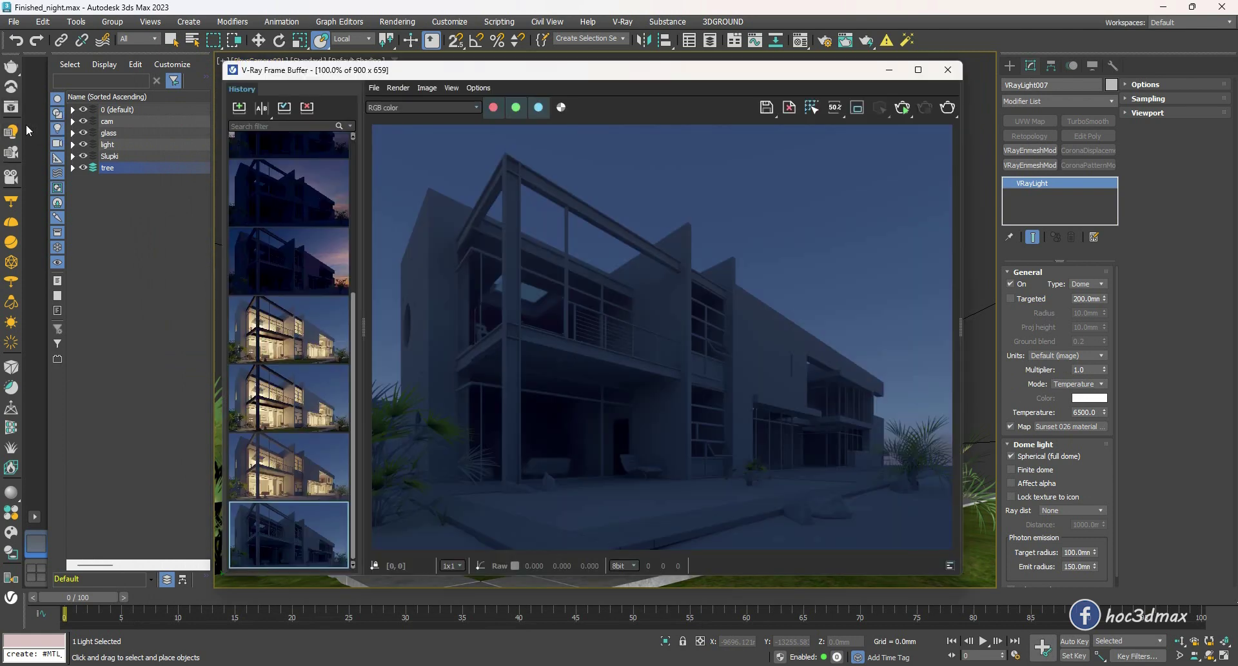
left_click(907, 107)
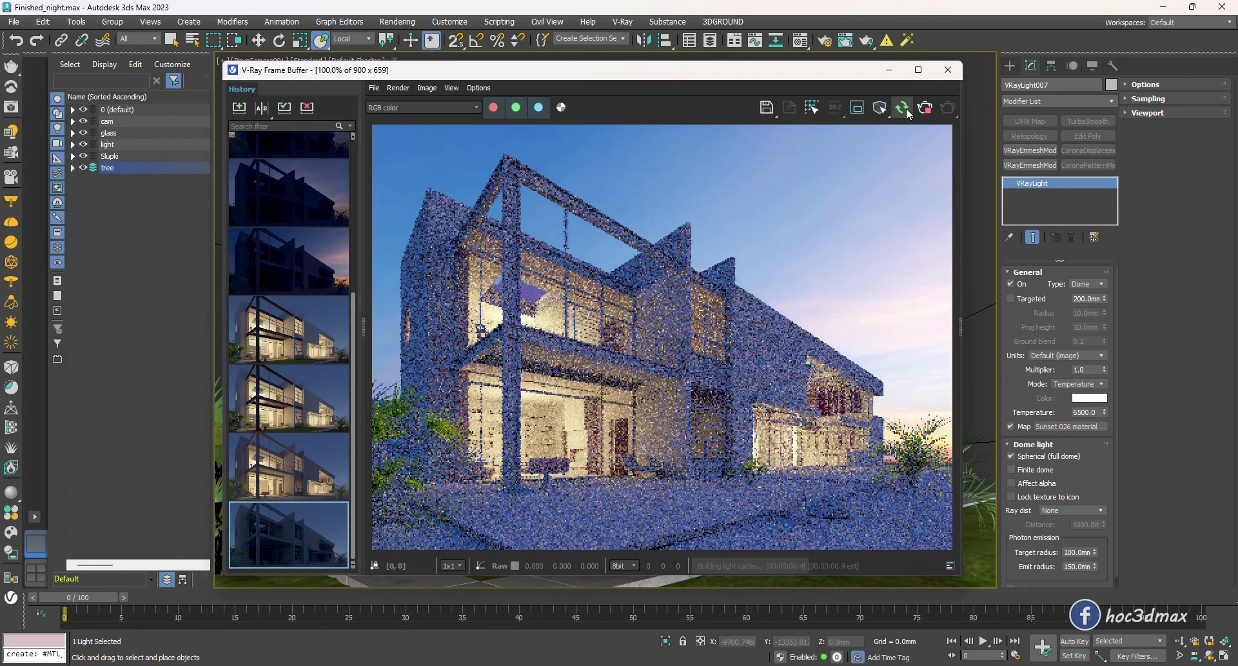
left_click(948, 69)
Switch off VRayLight001 in the V-Ray Light Lister and render a quick dusk preview
left_click(12, 136)
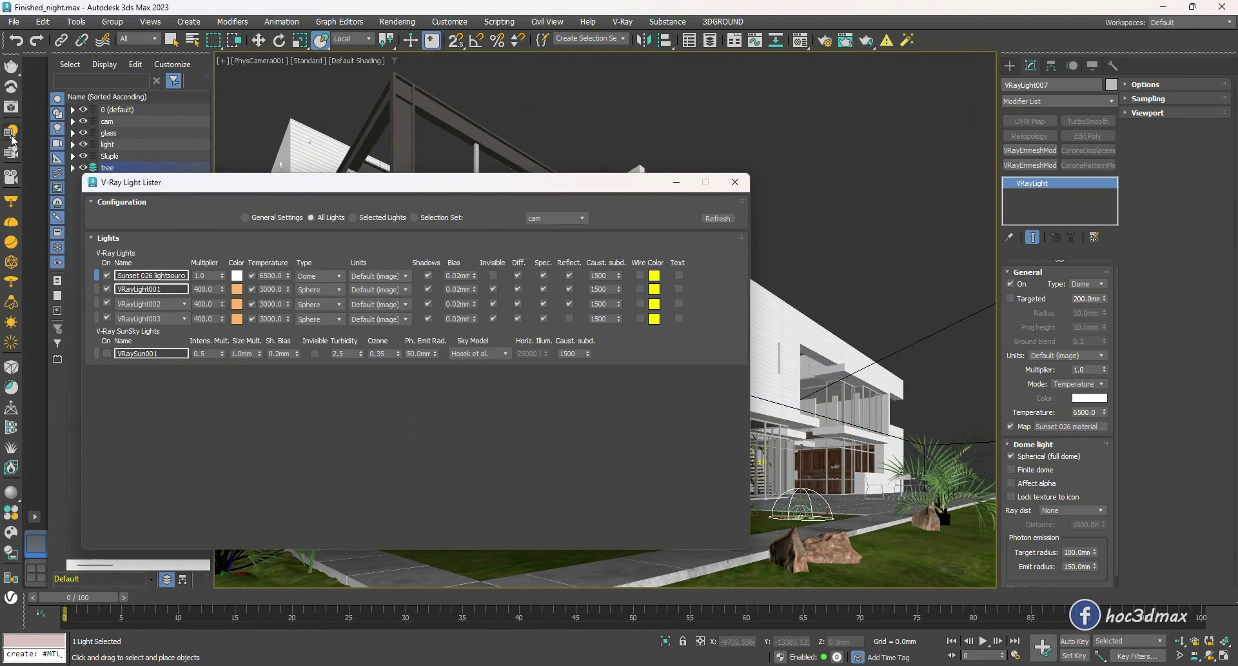
left_click(107, 289)
left_click(705, 218)
left_click(734, 181)
key("shift+q")
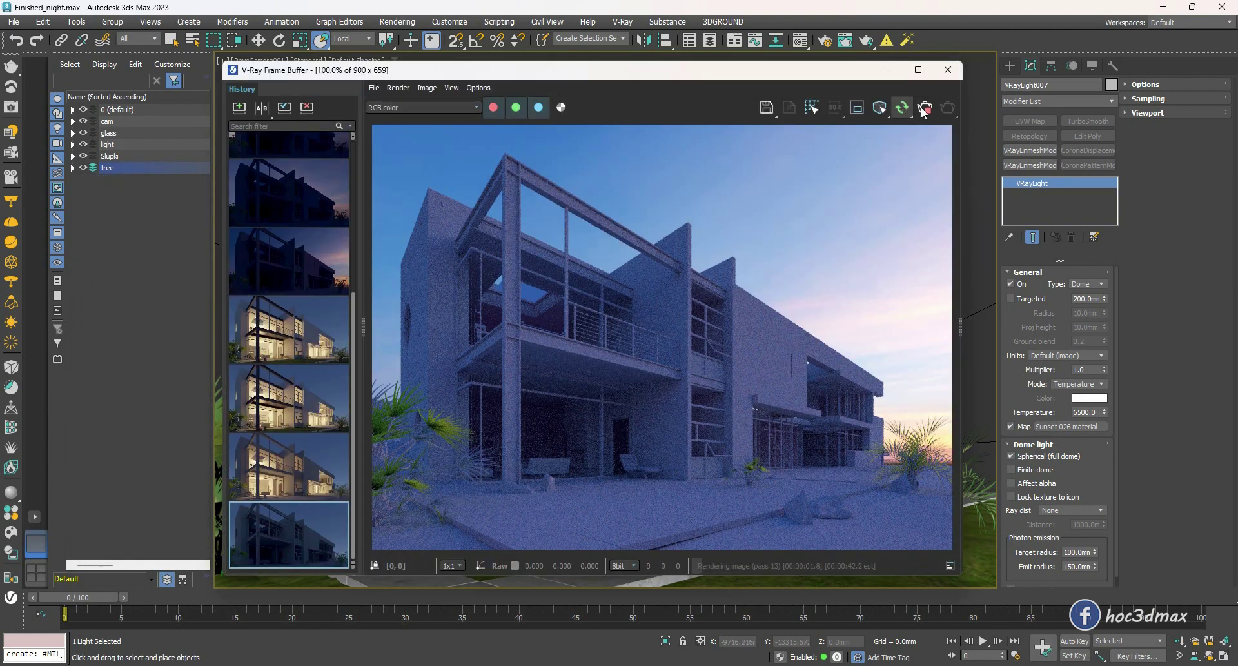
left_click(925, 110)
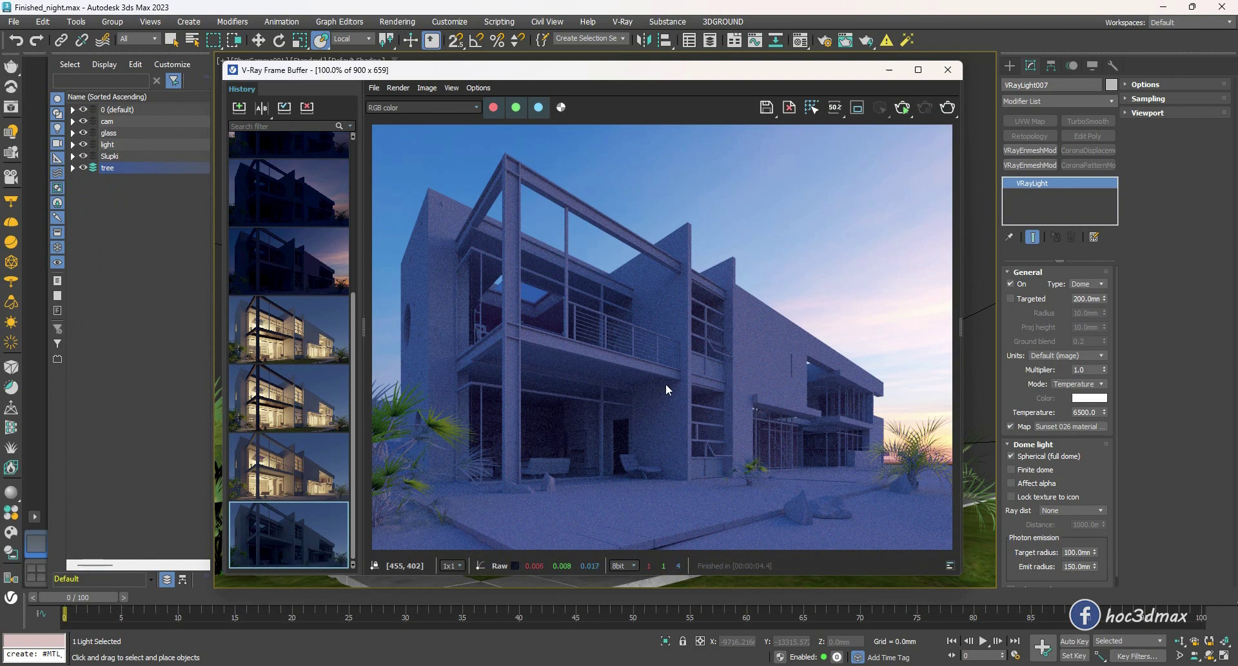
Set the Sunset 026 dome light multiplier to 0.15 and re-render with region rendering enabled
left_click(857, 107)
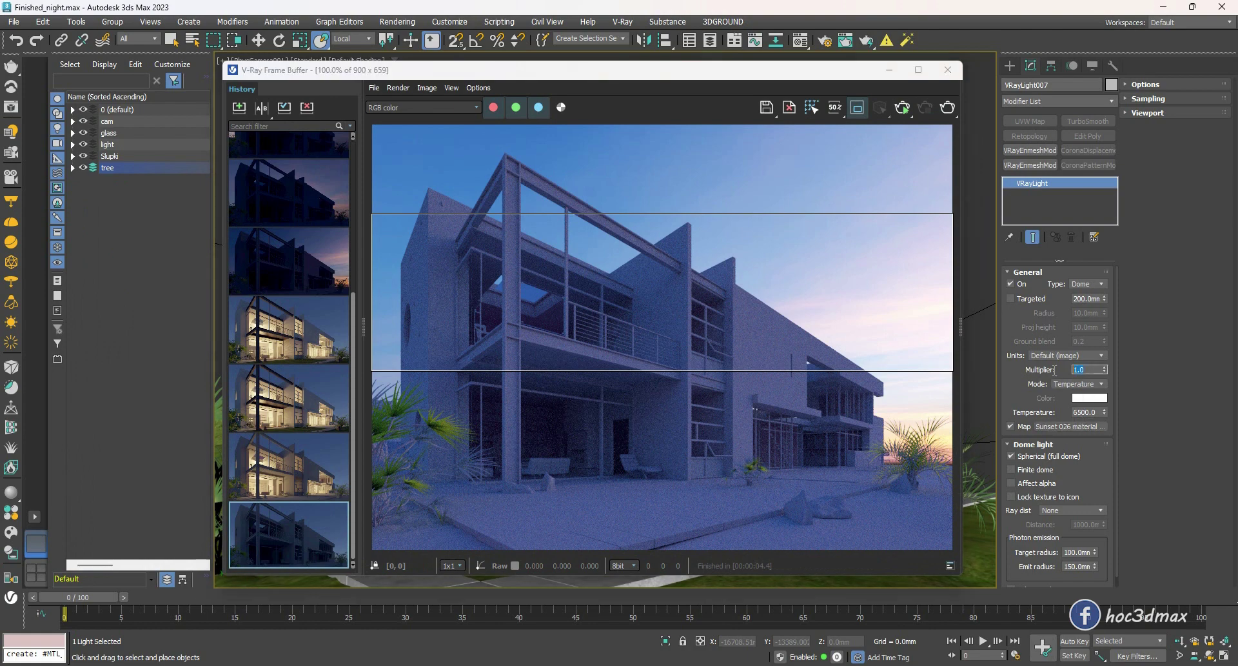
left_click(1080, 369)
type("0.1")
left_click(898, 111)
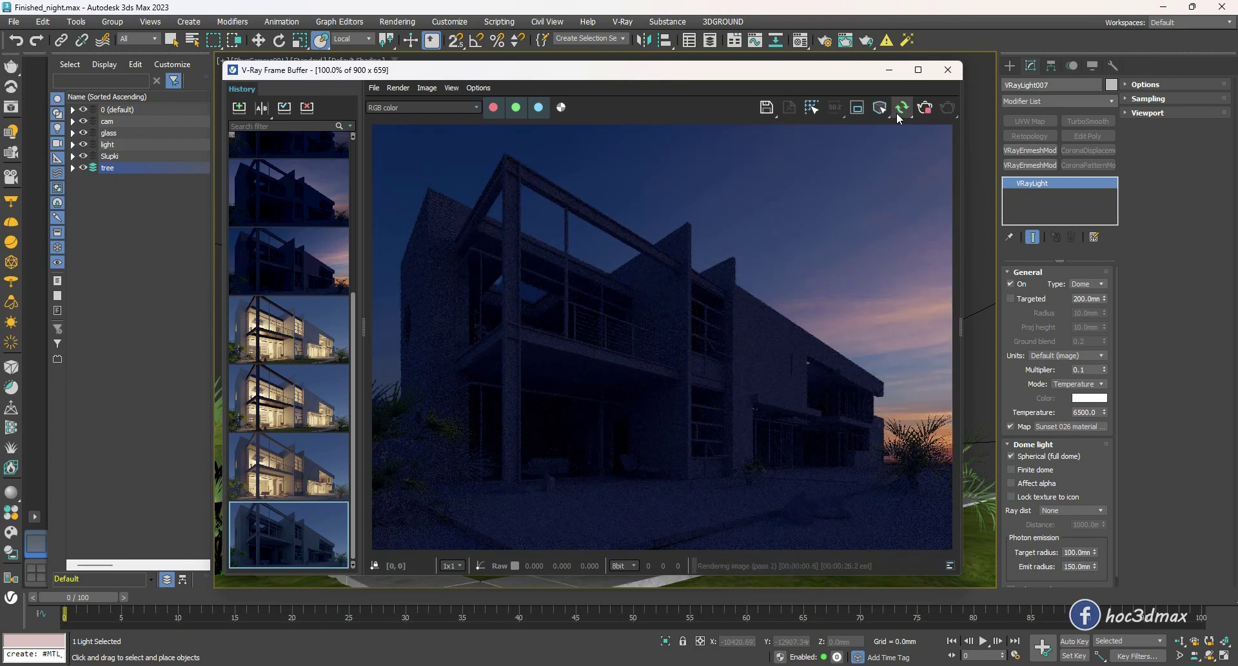
left_click(924, 108)
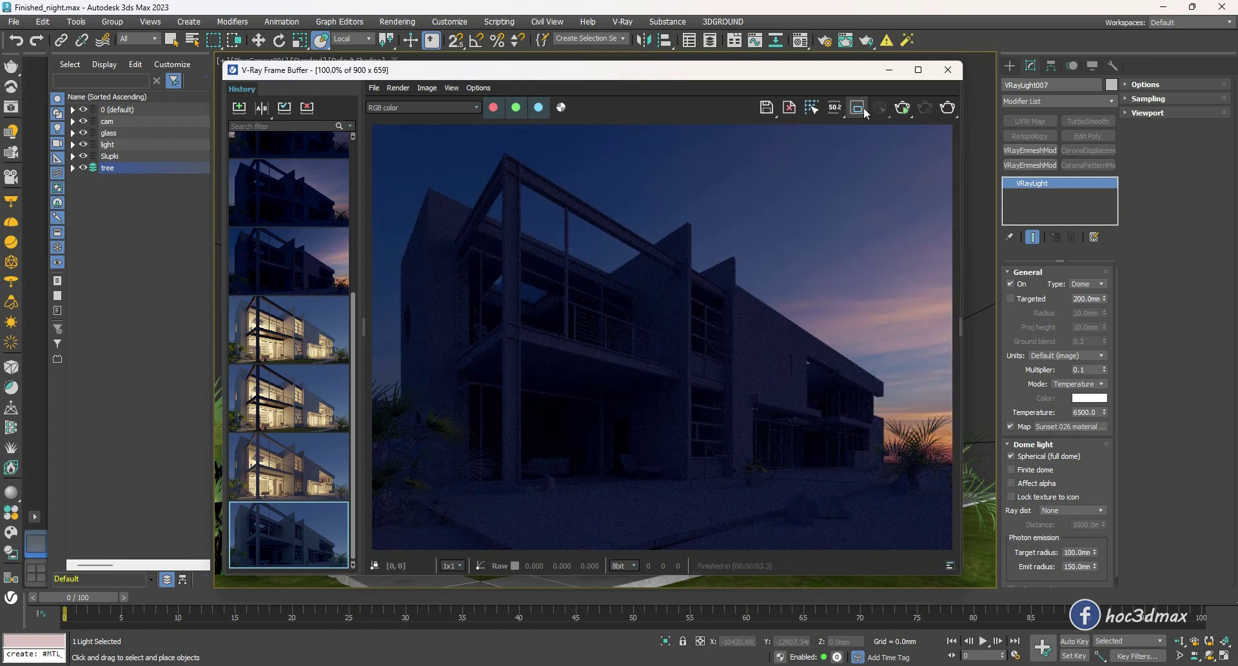
left_click(857, 107)
double_click(1071, 369)
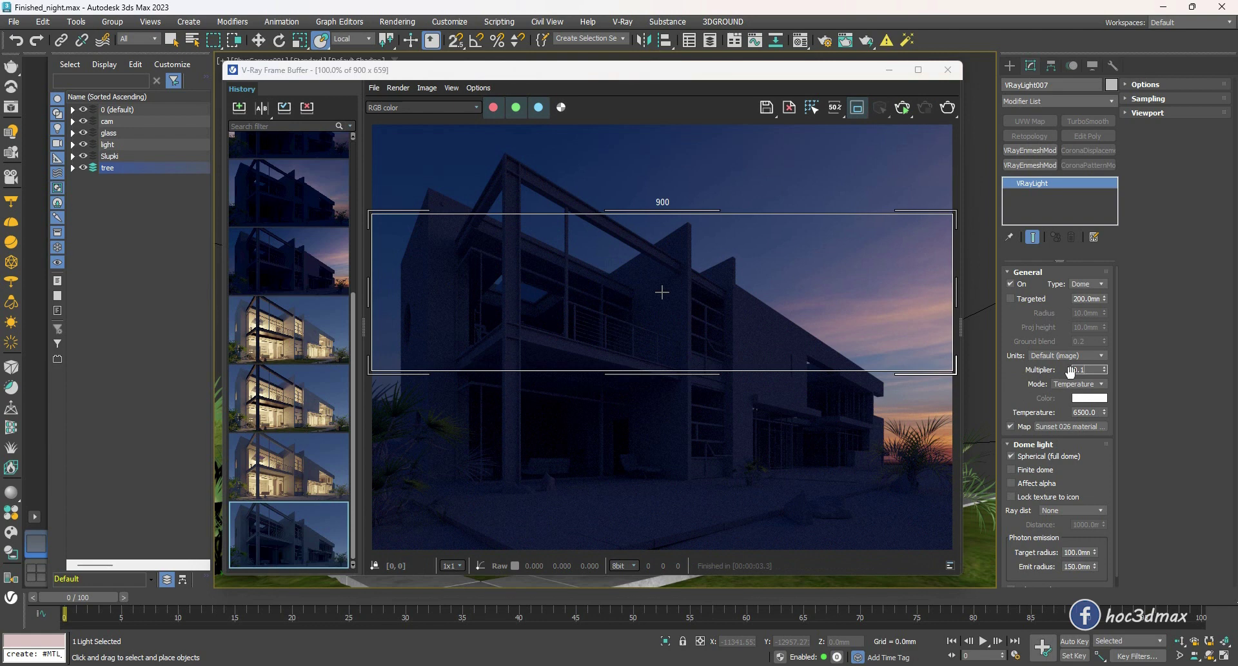
type("2")
key("BackSpace")
type("5")
key("Return")
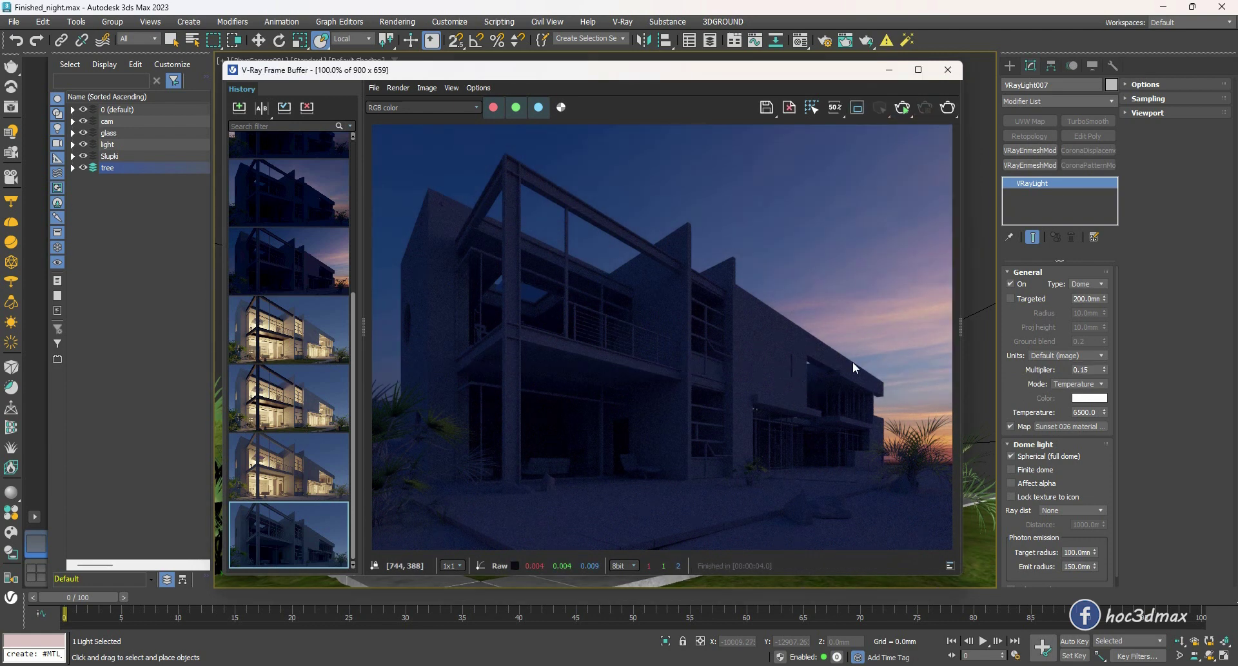
left_click(11, 511)
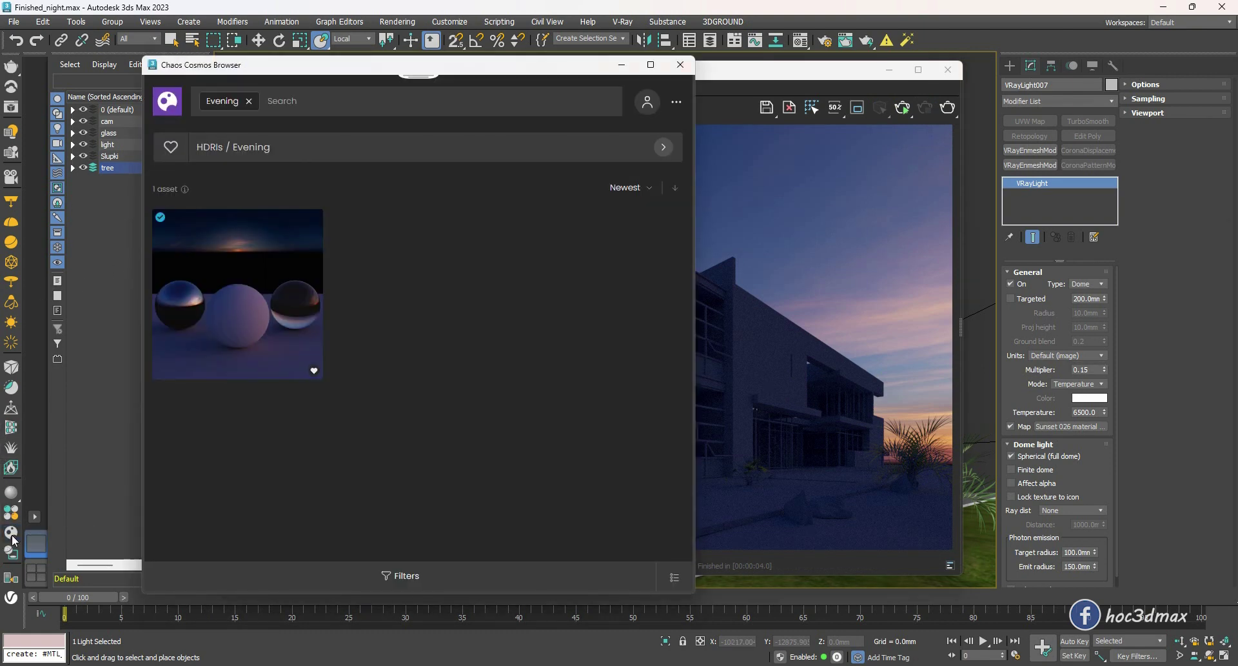
left_click(300, 271)
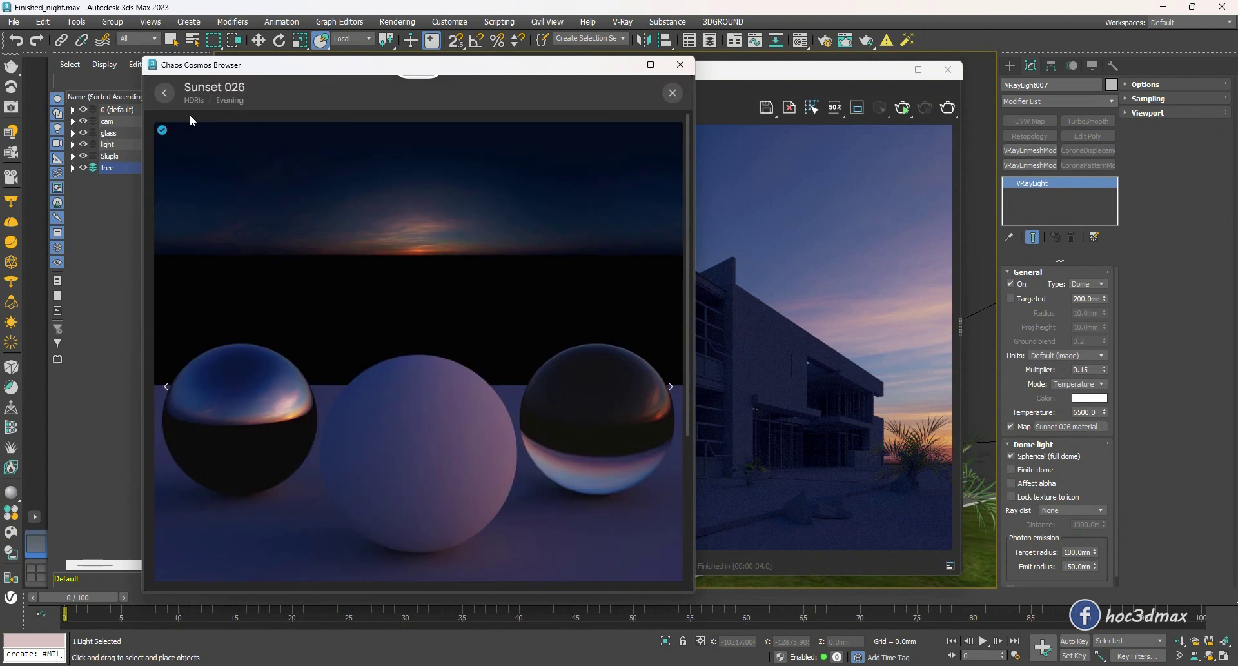
left_click(165, 93)
left_click(172, 102)
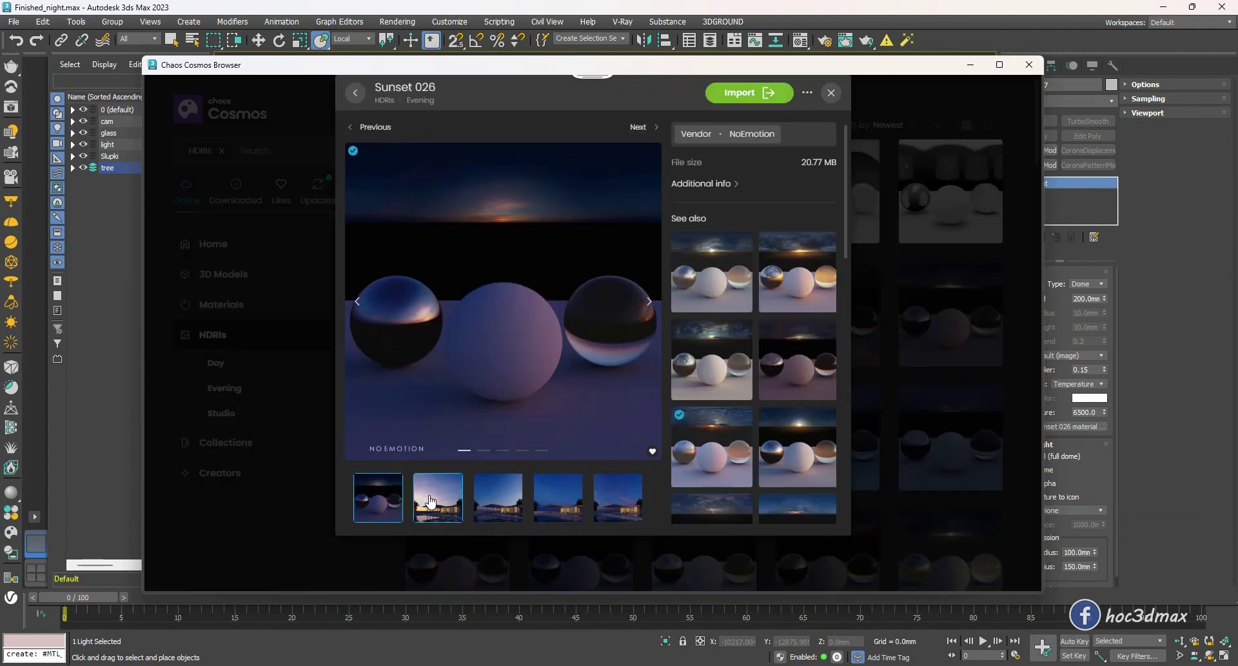
left_click(488, 509)
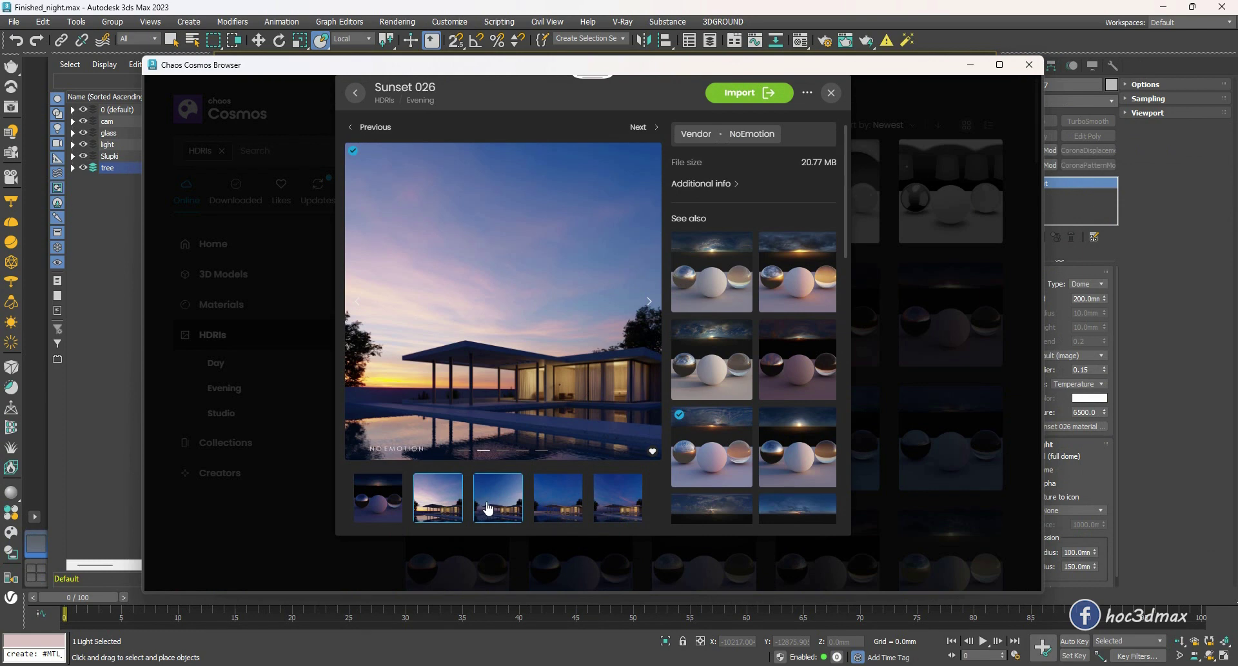
left_click(558, 502)
left_click(607, 501)
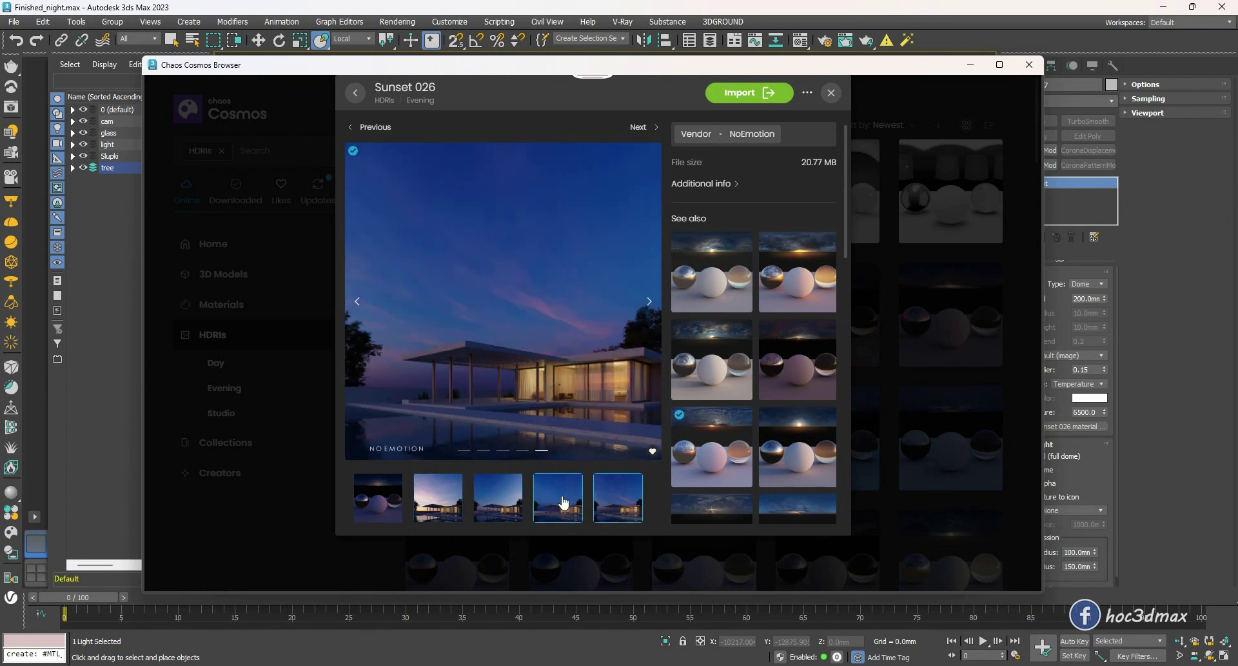
left_click(438, 497)
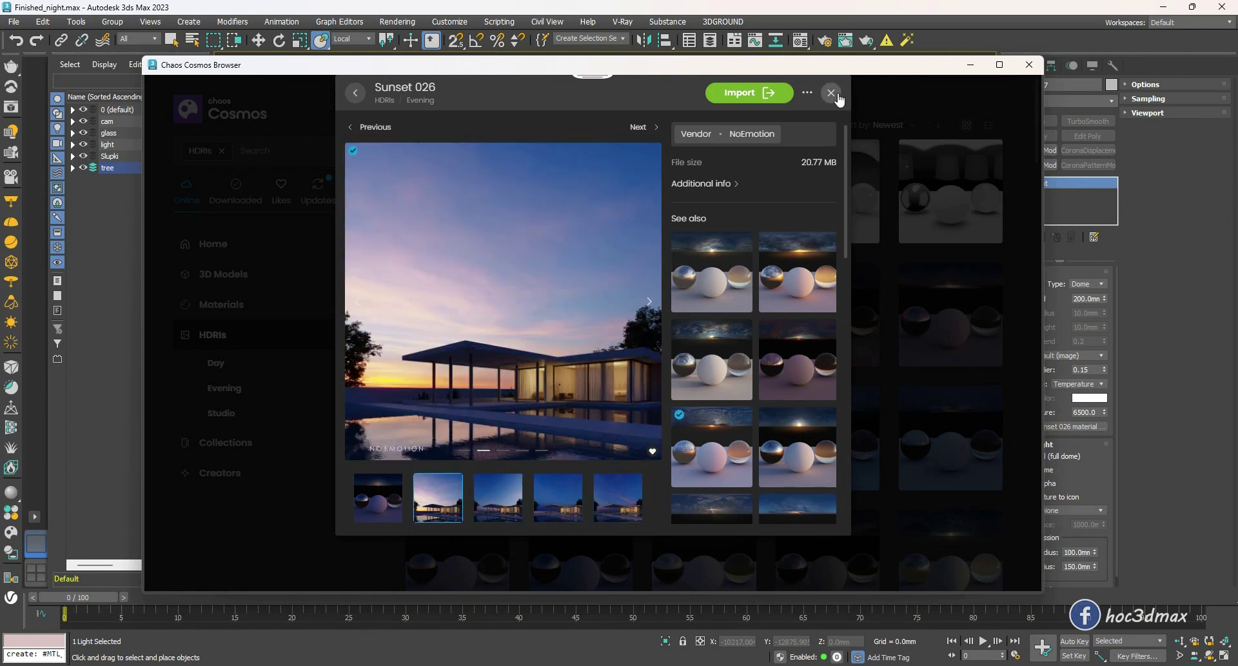
left_click(832, 93)
left_click(1028, 65)
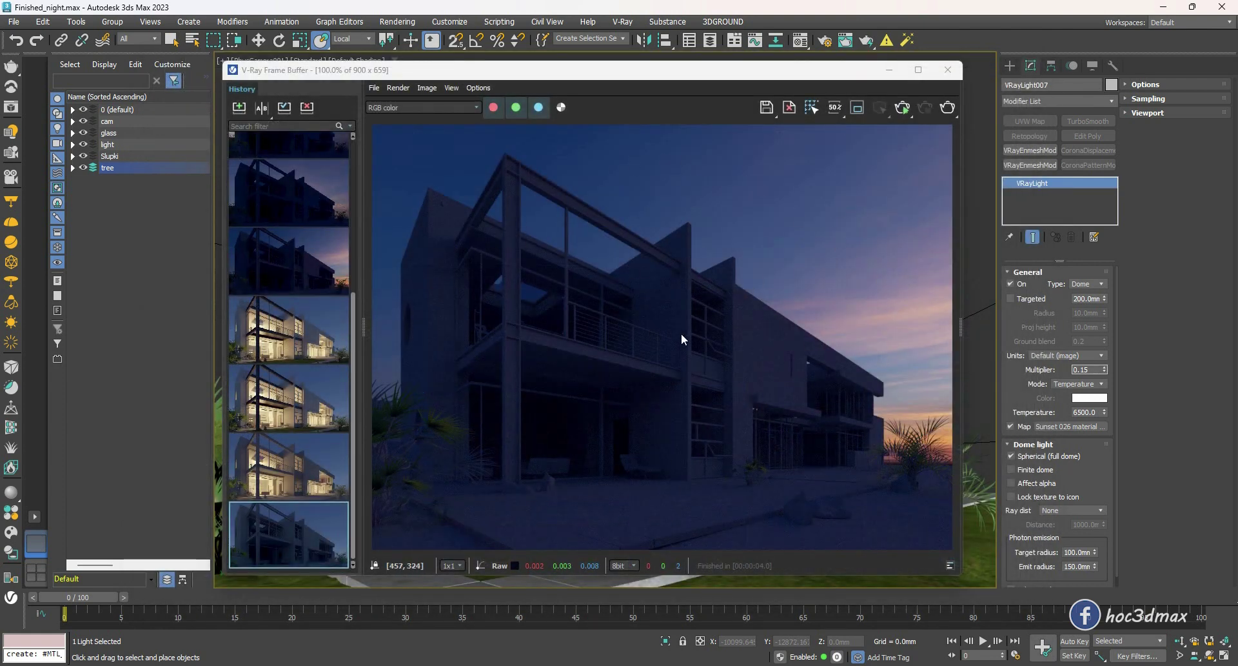
Render again, compare history items 1, 3 and other earlier dusk renders, then close the VFB
key("shift+q")
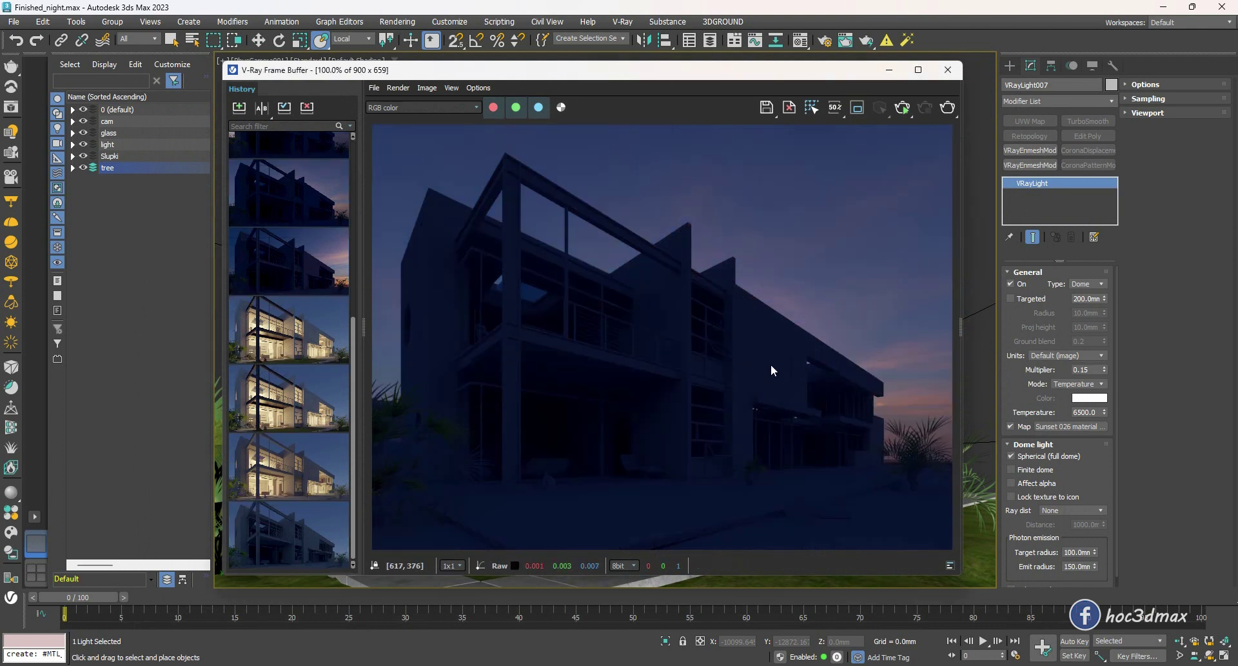
left_click(307, 193)
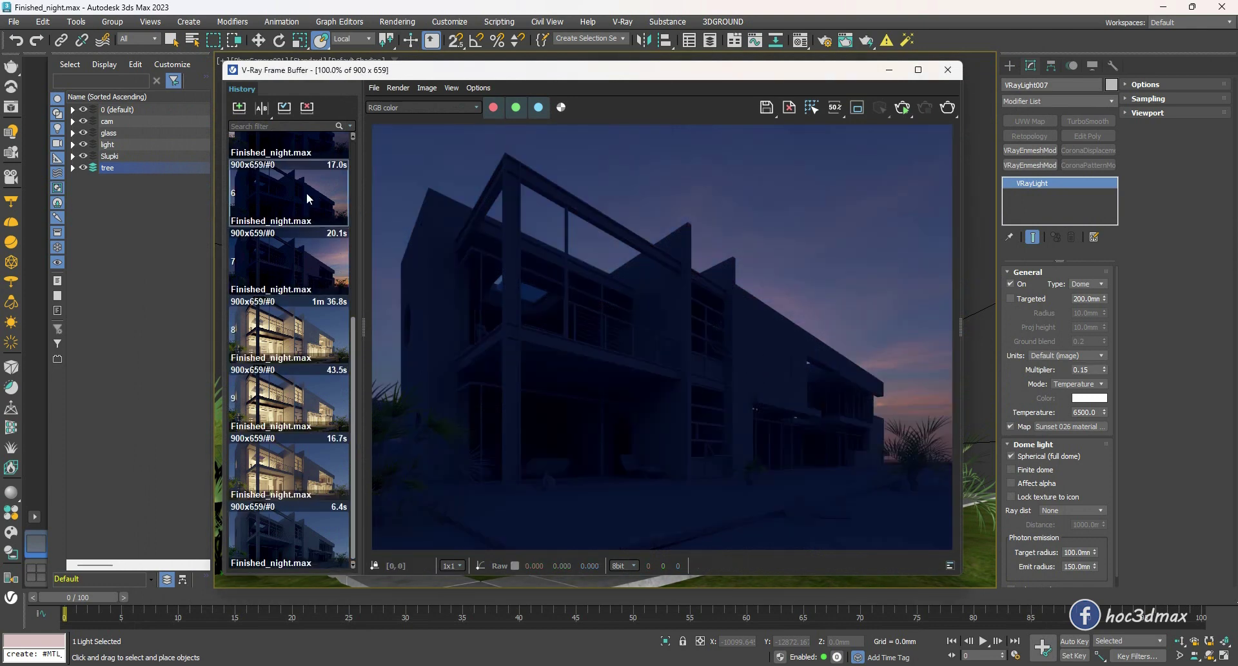
scroll(323, 302, "up", 10)
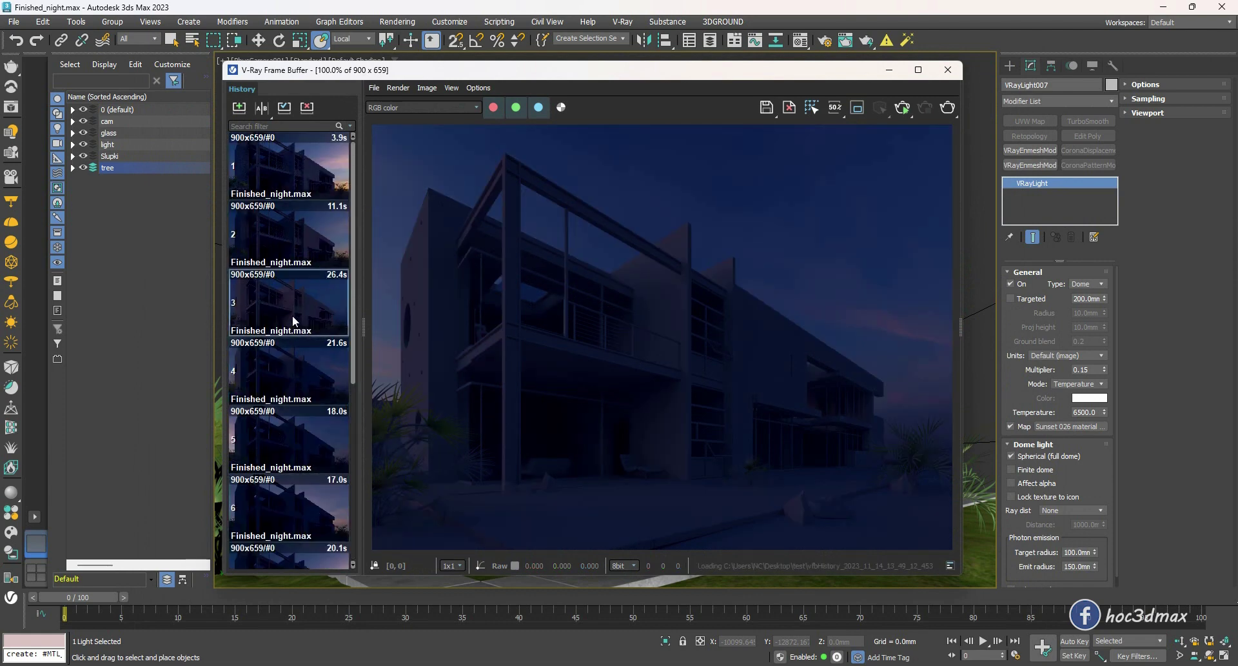
left_click(292, 315)
left_click(305, 163)
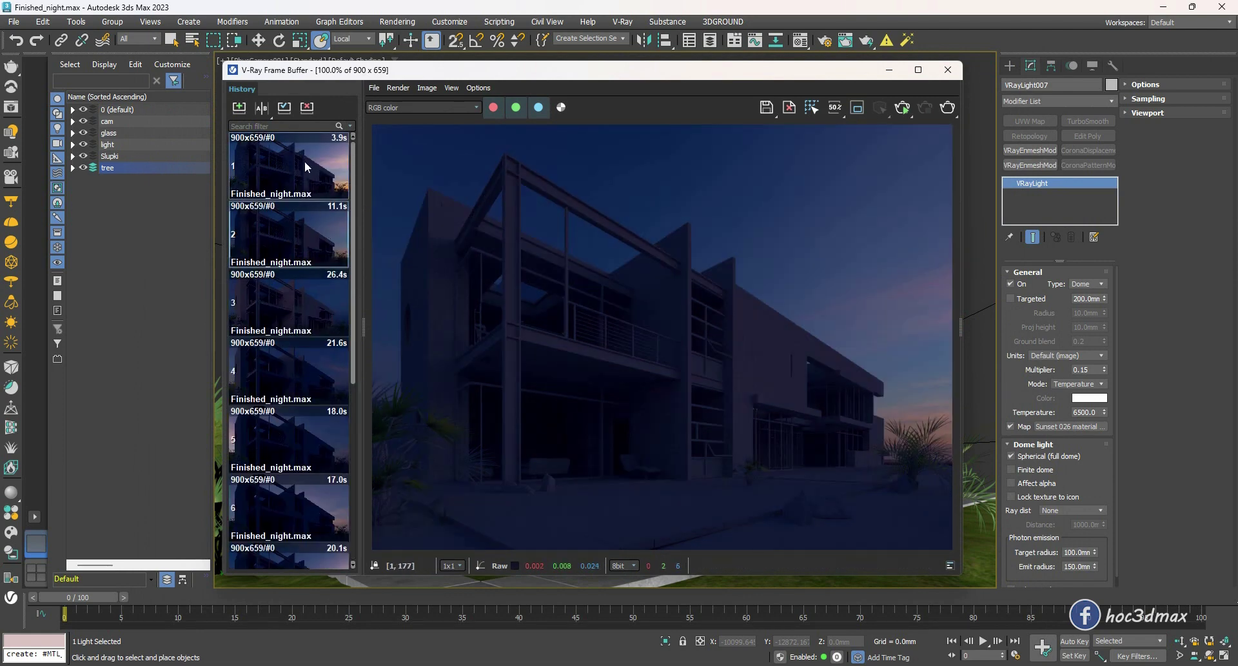
left_click(300, 308)
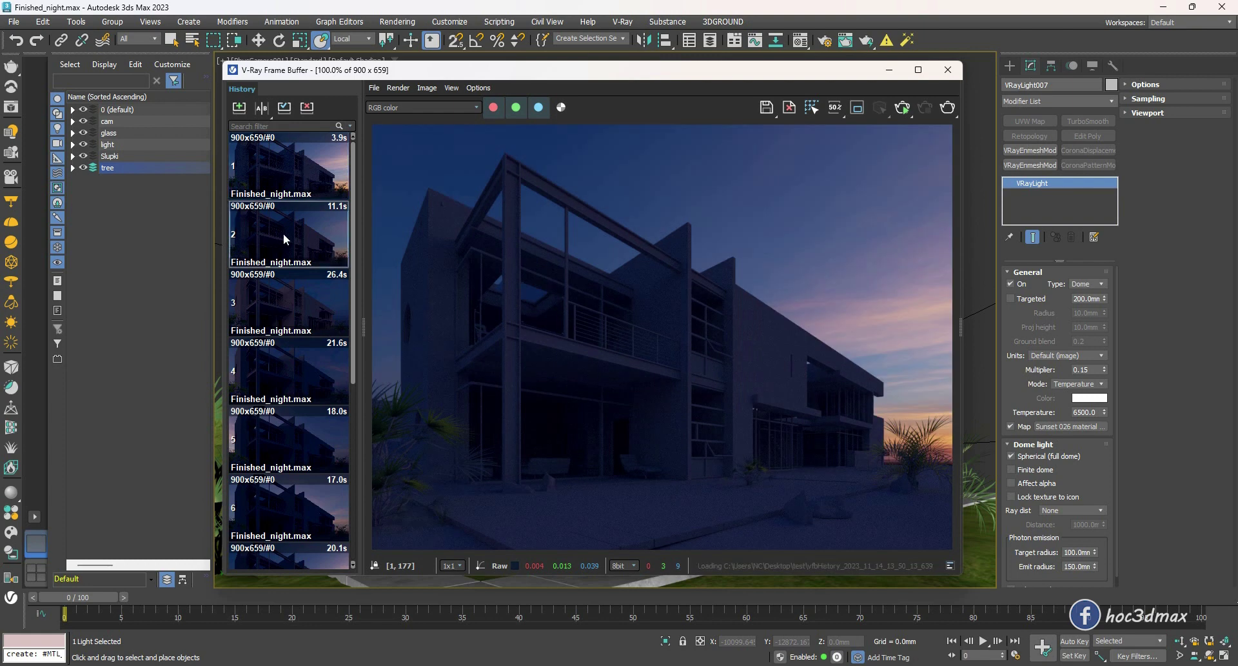
left_click(292, 368)
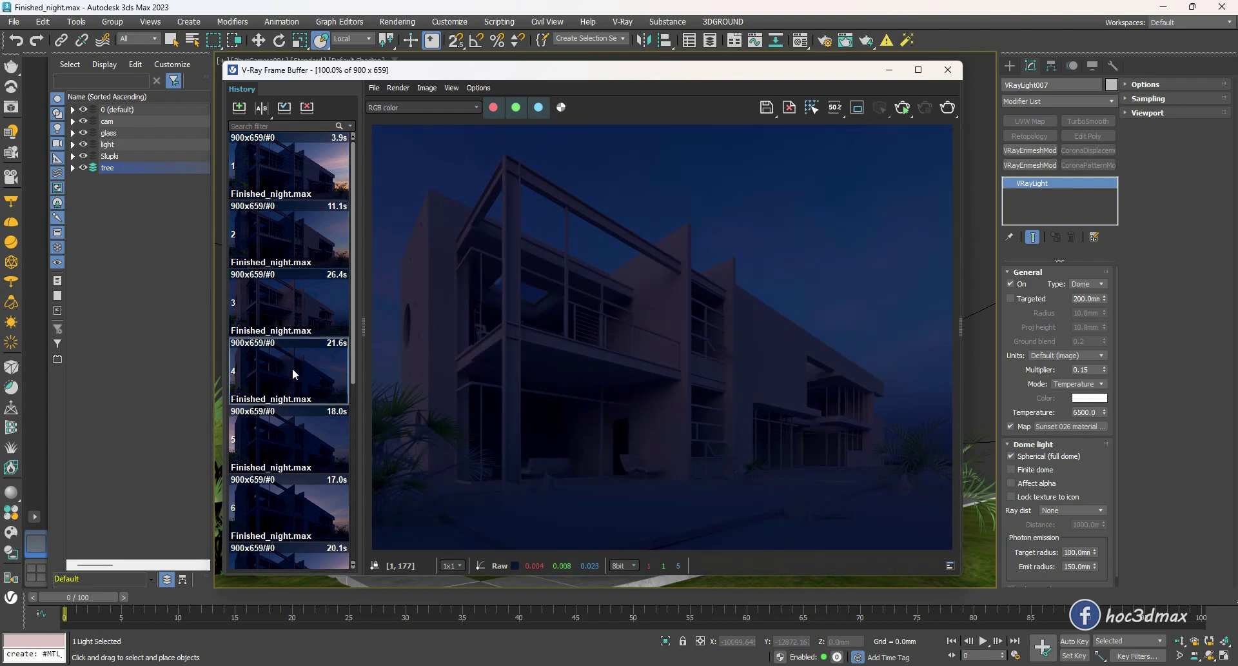
left_click(296, 431)
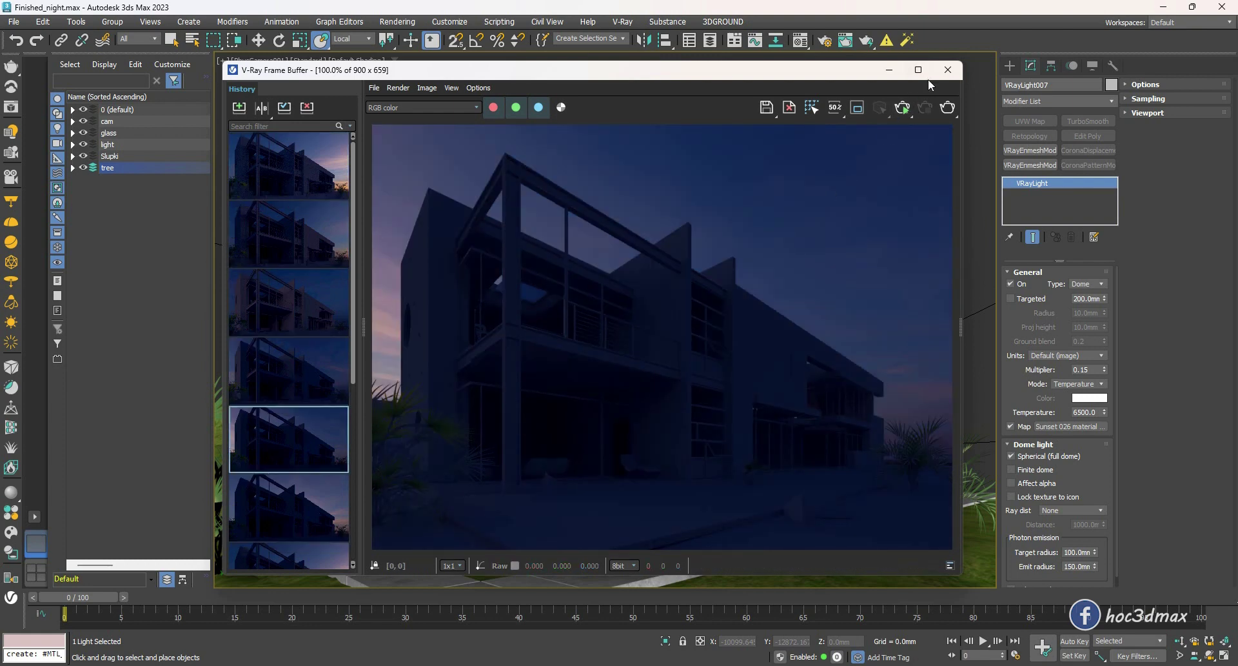
left_click(947, 70)
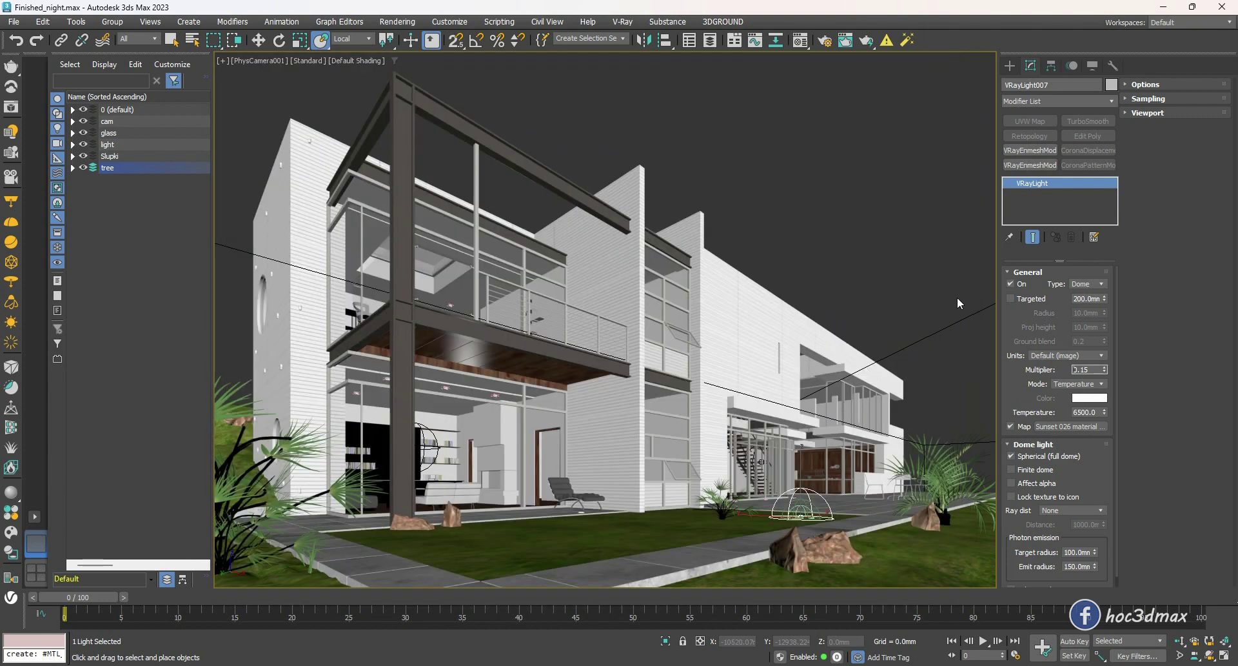
Lock the sky texture to the dome light, rotate the dome about 69°, and render
left_click(1012, 497)
left_click(280, 40)
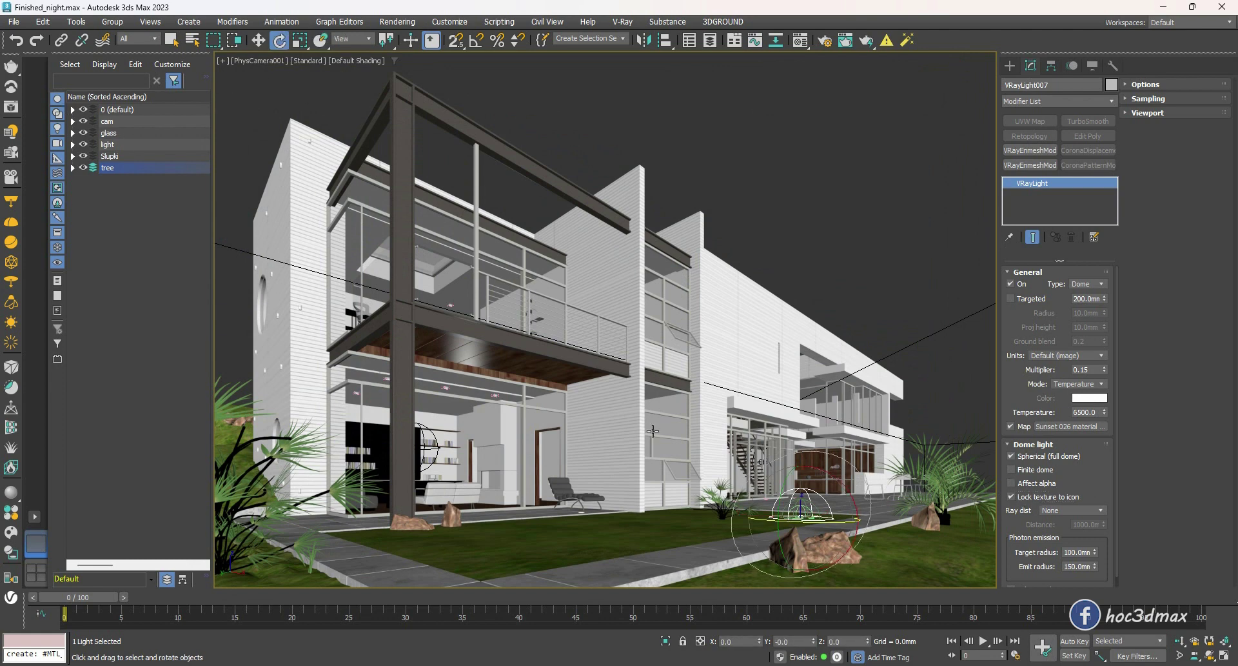
left_click(11, 107)
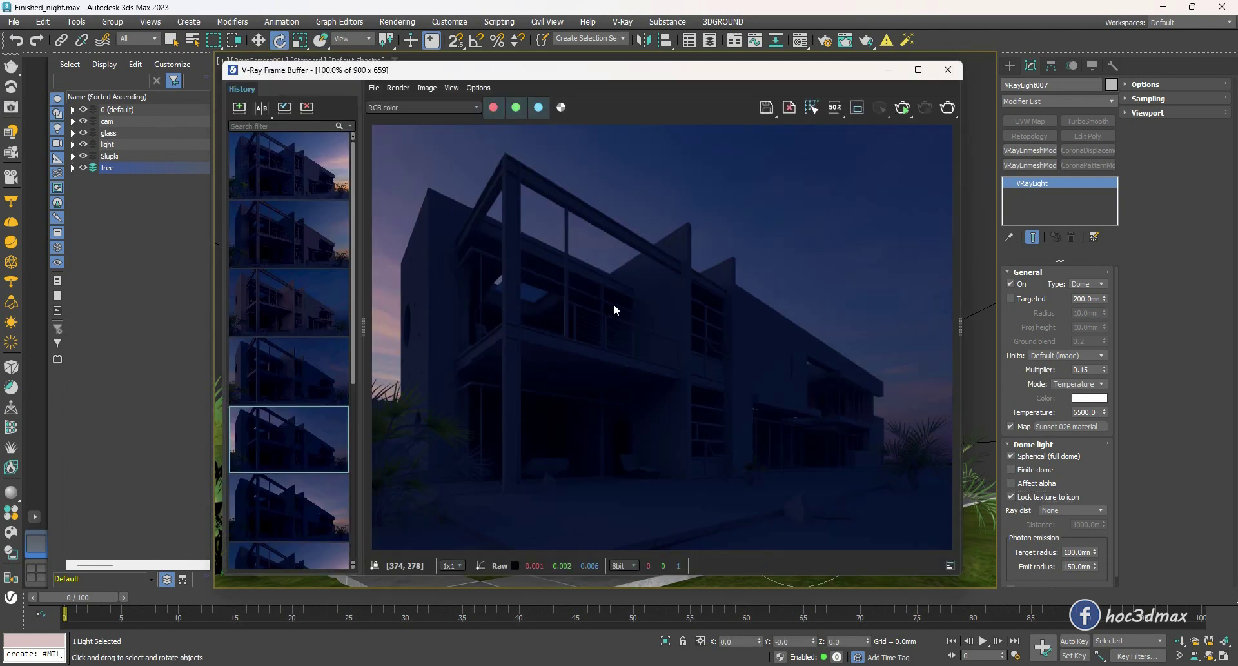
left_click_drag(839, 76, 649, 95)
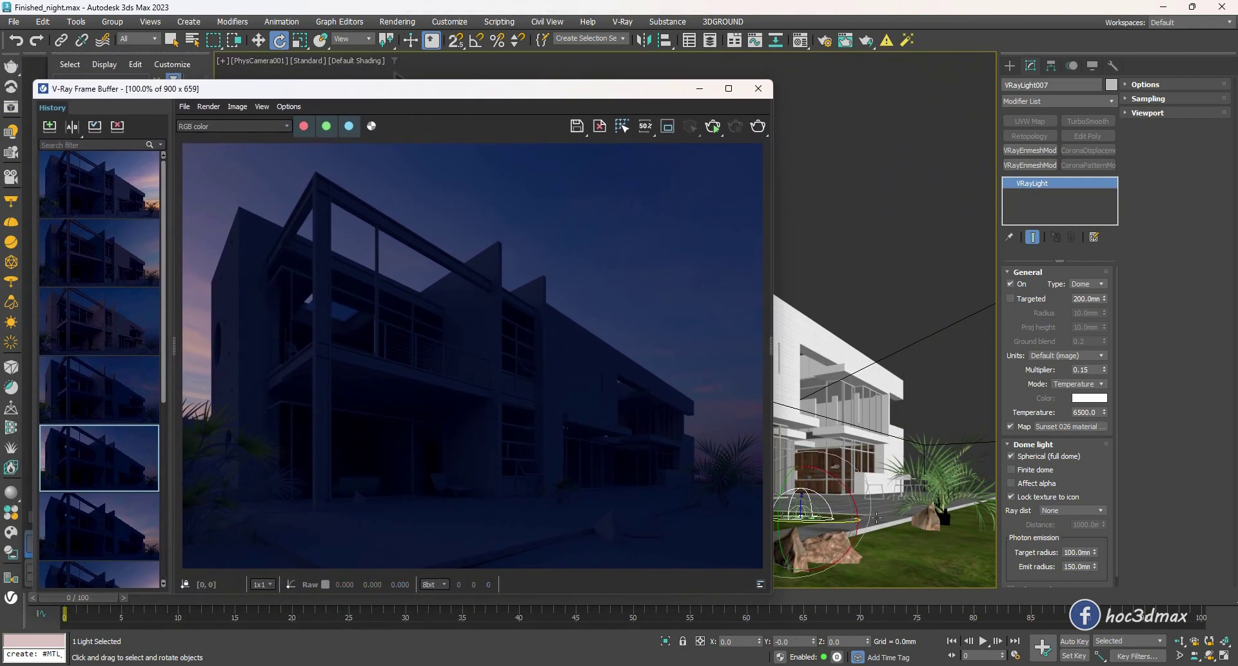
left_click_drag(840, 523, 922, 520)
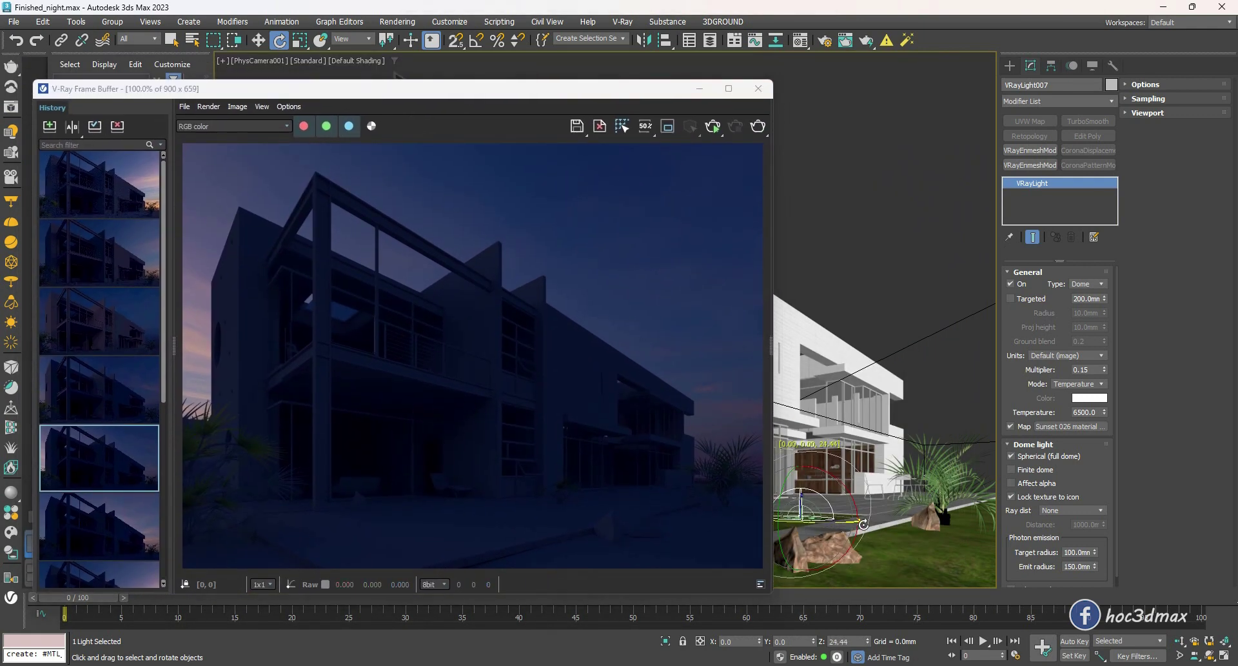
left_click(713, 126)
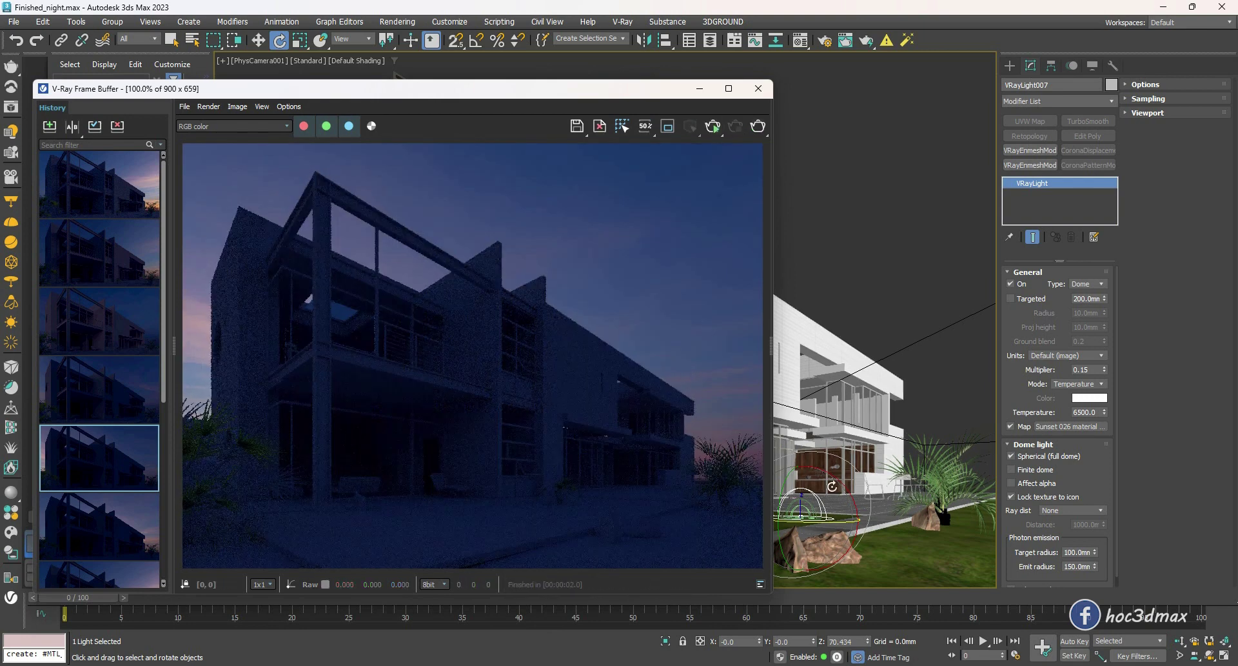
Turn the dome further to about 81°, re-render, and fine-tune its rotation again
mouse_move(829, 525)
left_mouse_down()
mouse_move(933, 510)
mouse_move(929, 490)
left_mouse_up()
left_click(712, 126)
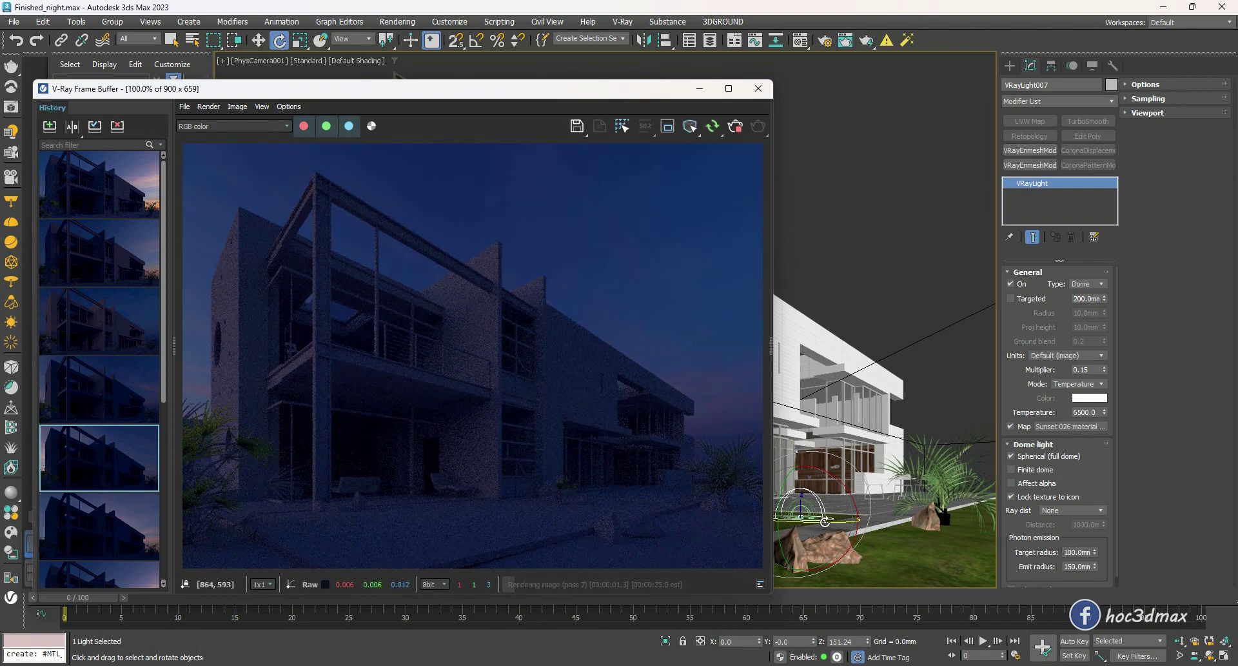
mouse_move(826, 521)
left_mouse_down()
mouse_move(863, 524)
mouse_move(806, 520)
left_mouse_up()
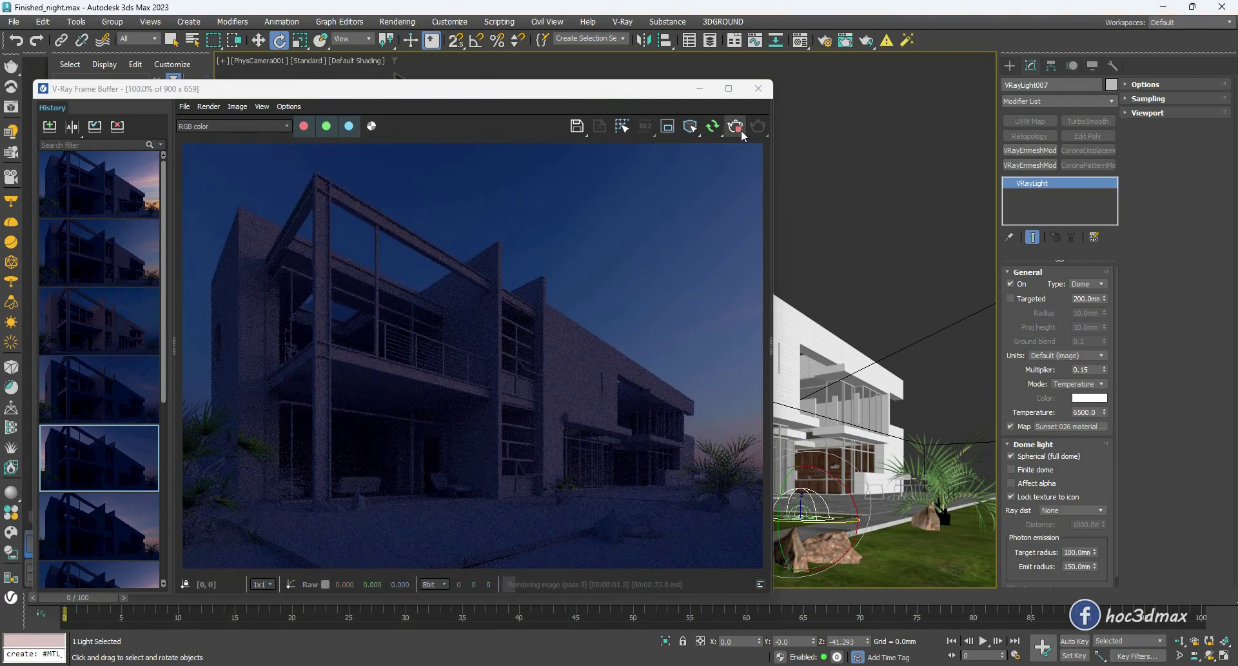
left_click(742, 130)
left_click(759, 89)
Scroll through the adaptivedomes.jpg render-time comparison in Windows Photos
scroll(1015, 560, "down", 2)
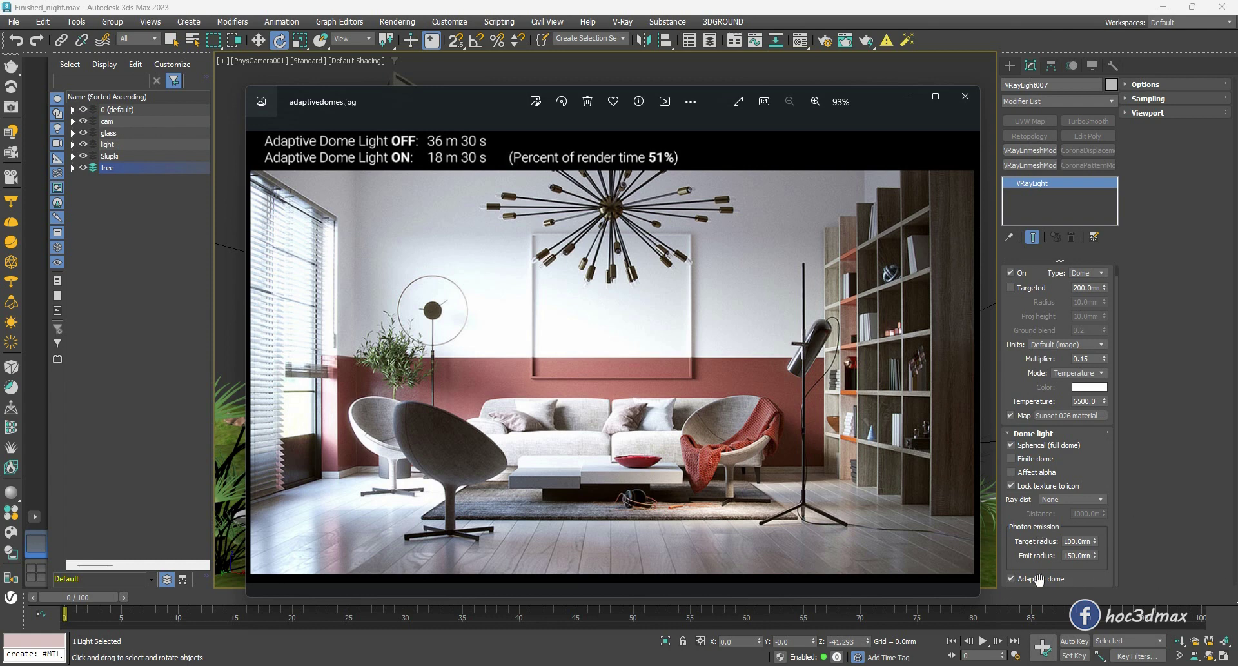
Close the comparison image, then switch on VRayLight003 in the V-Ray Light Lister
key("alt+F4")
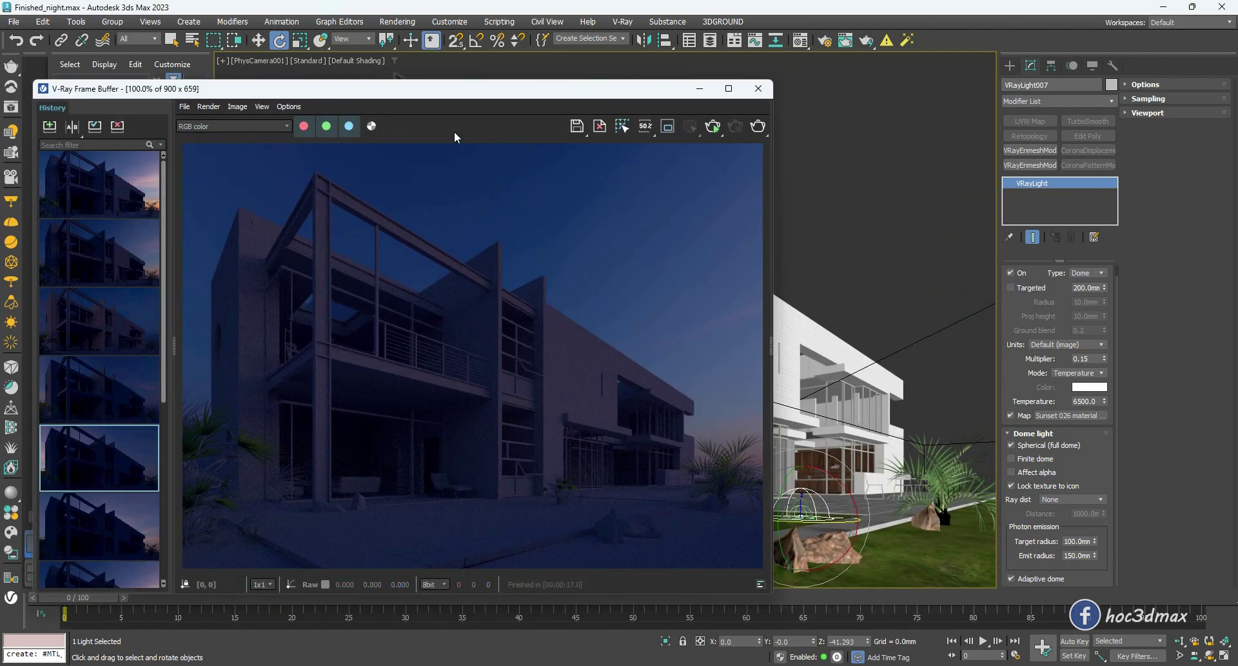
left_click_drag(646, 92, 621, 74)
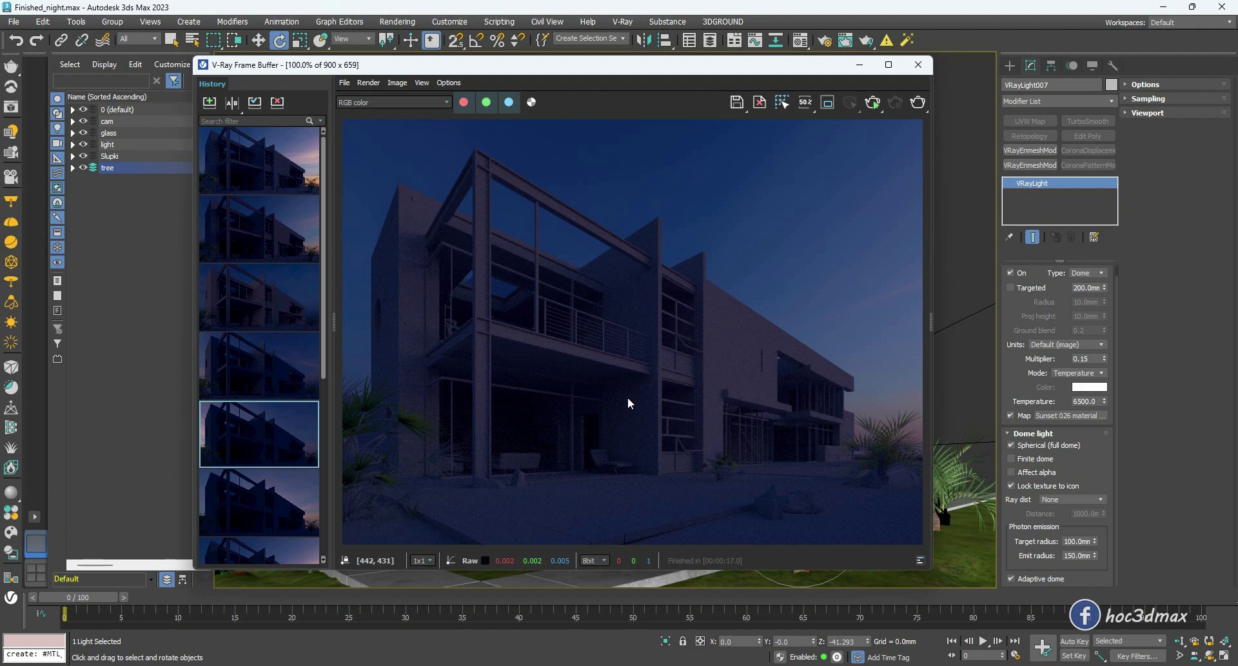
left_click(918, 65)
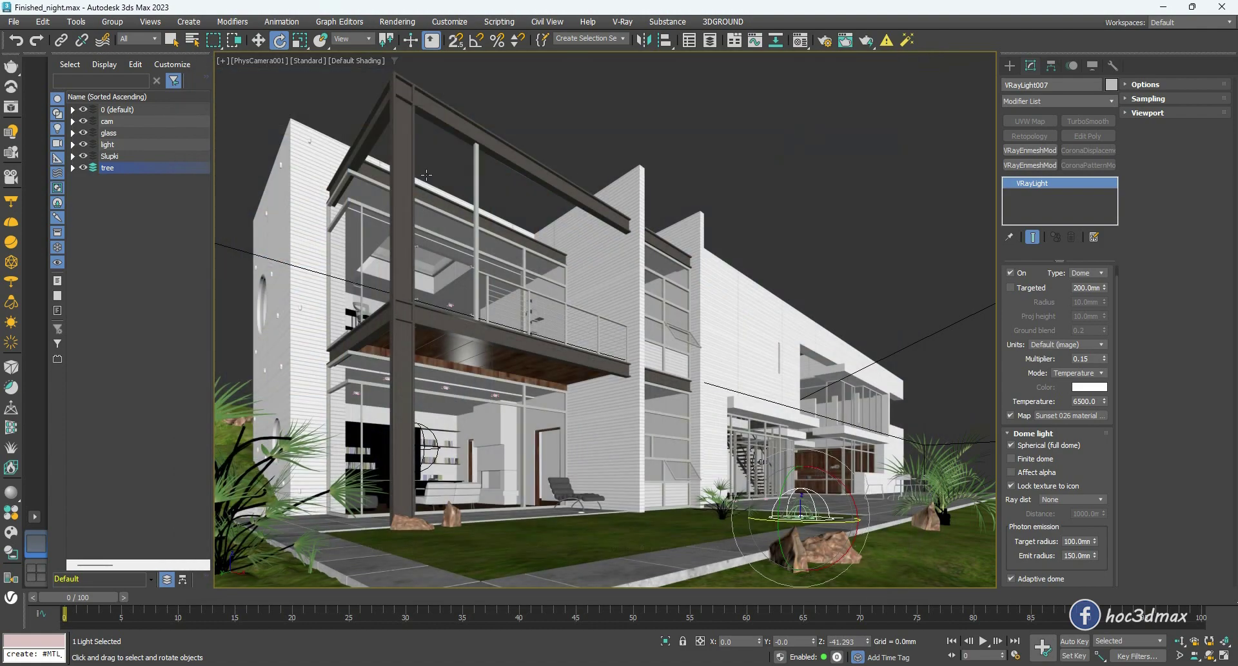
left_click(11, 130)
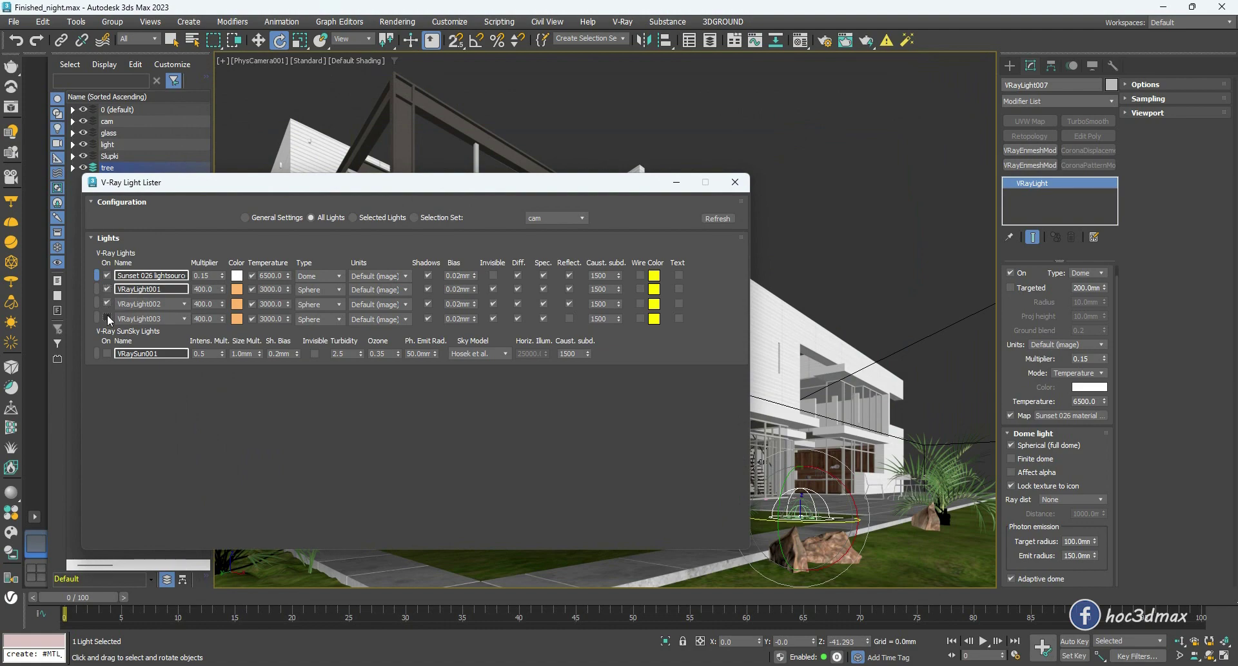
left_click(107, 318)
left_click(735, 181)
Run an interactive render with the interior lights on, stop it once clean, and close the VFB
left_click(801, 40)
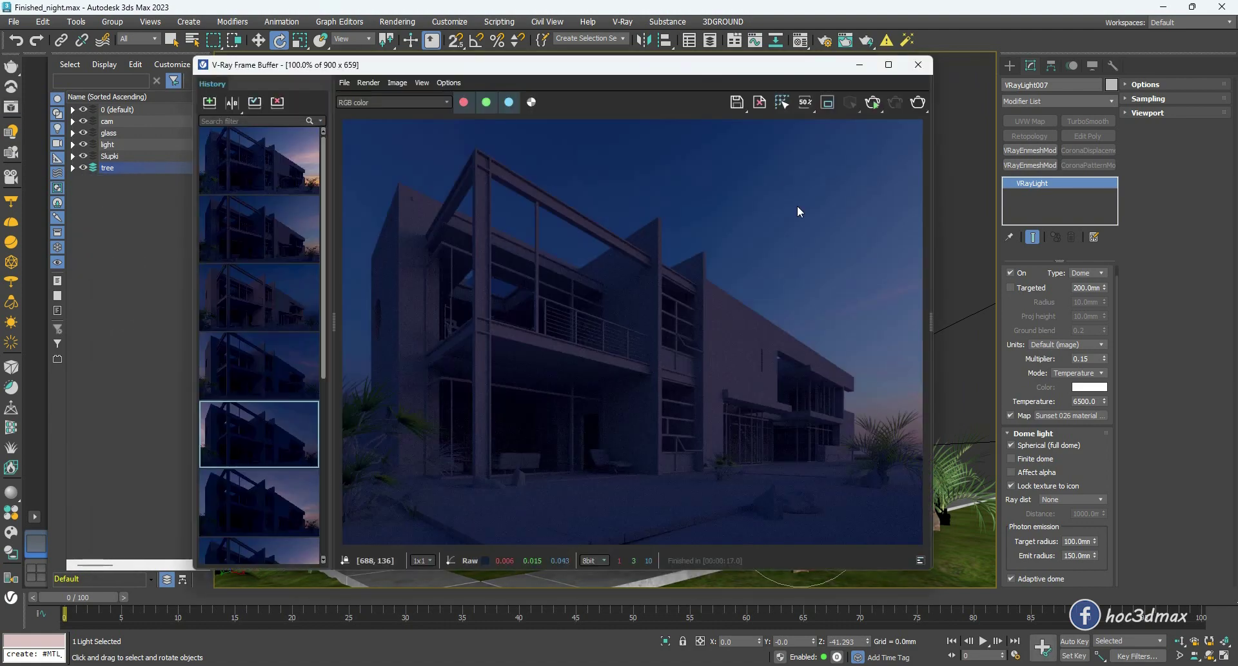
left_click(875, 102)
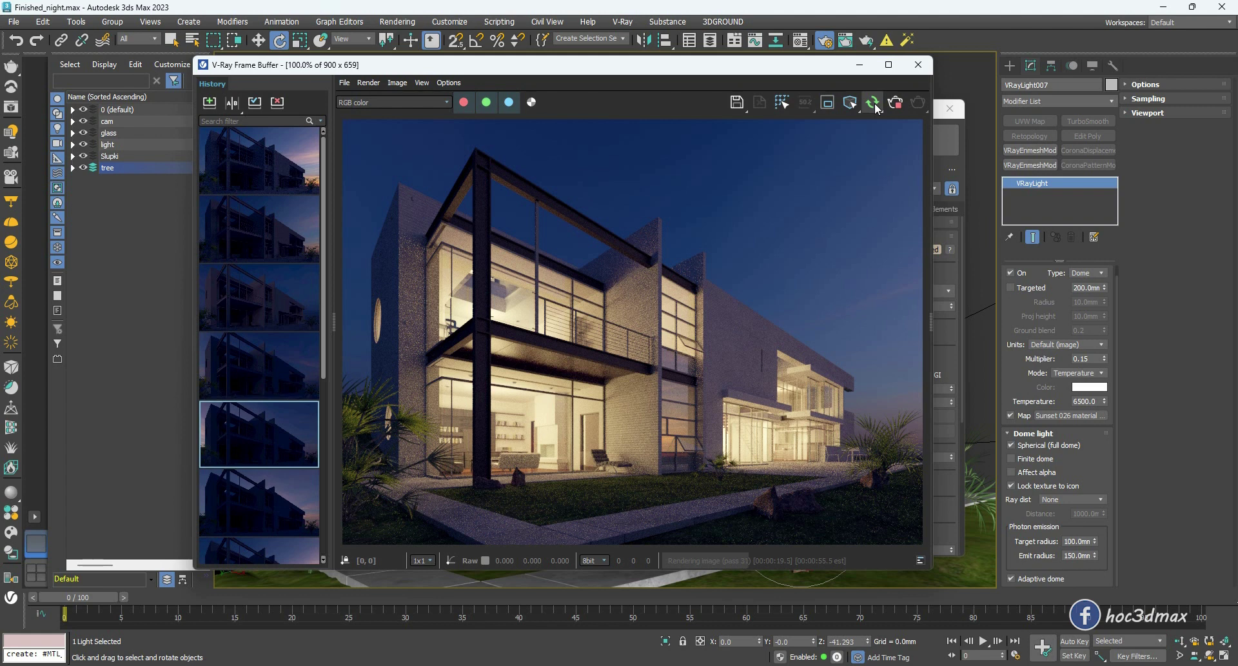
left_click(875, 105)
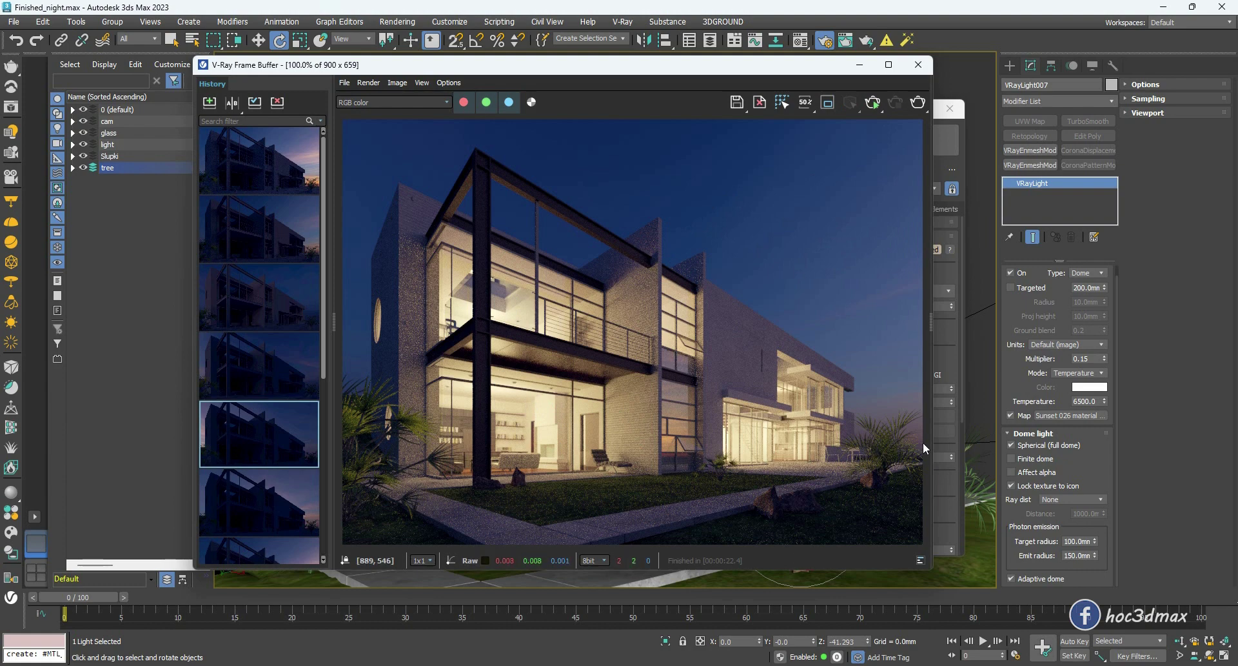
left_click(919, 65)
left_click(950, 108)
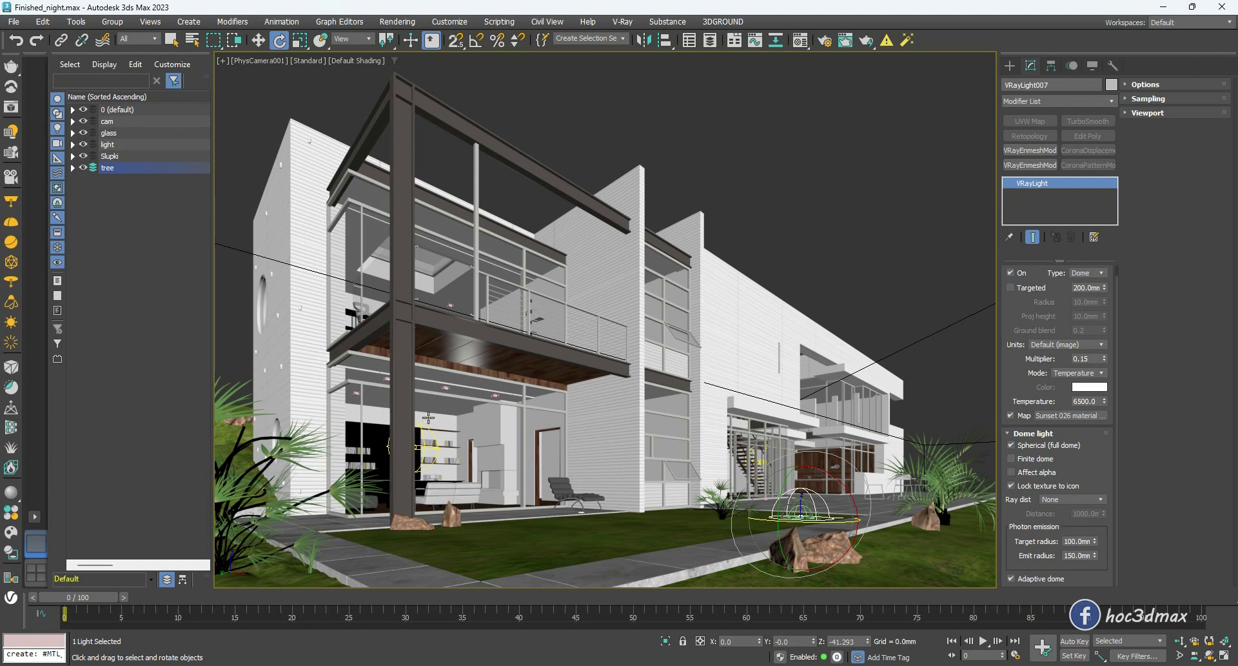
key("shift+g")
left_click(416, 442)
key("w")
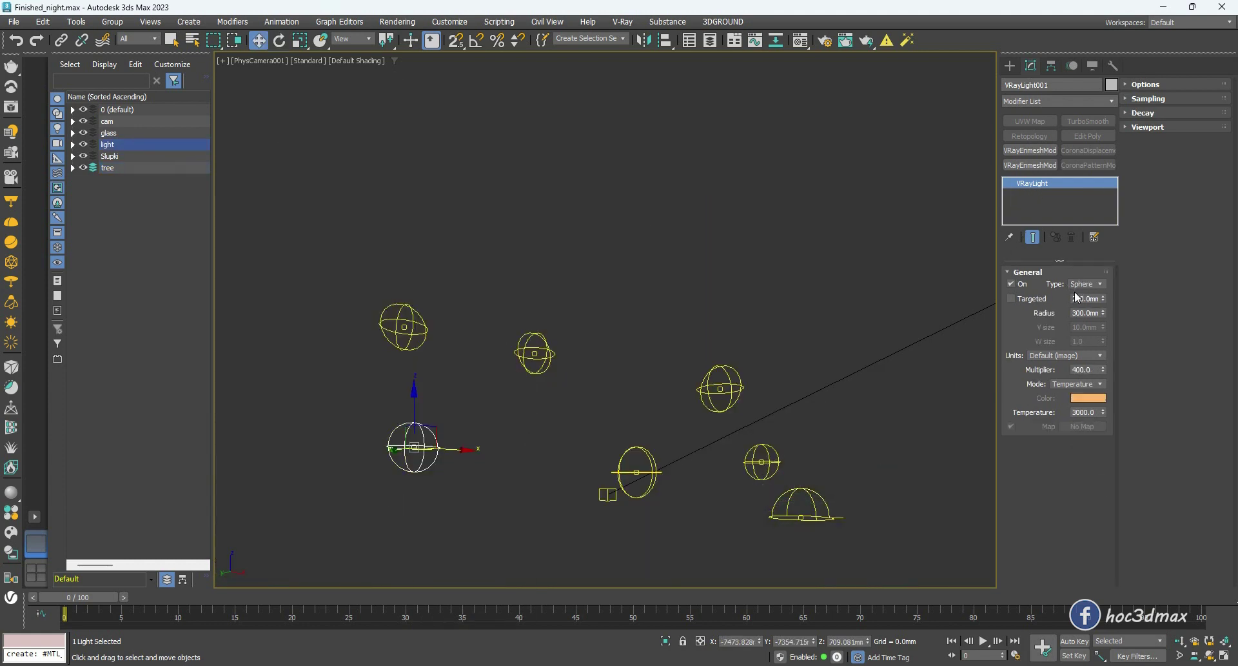
key("shift+g")
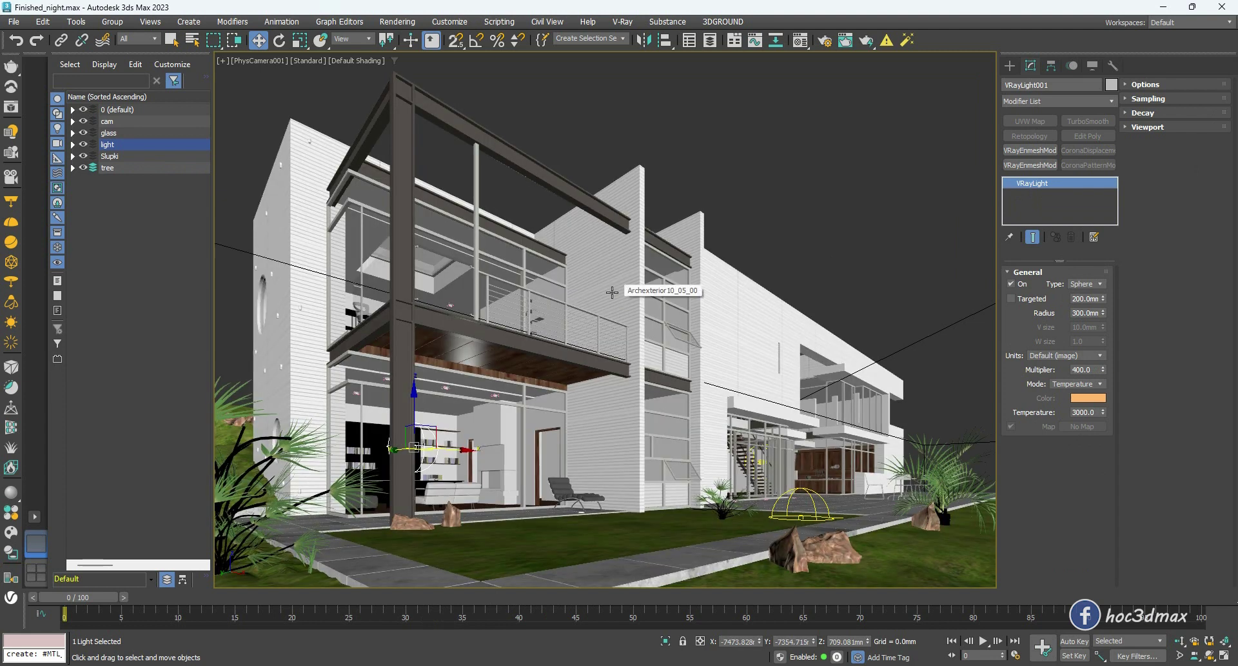
left_click(12, 107)
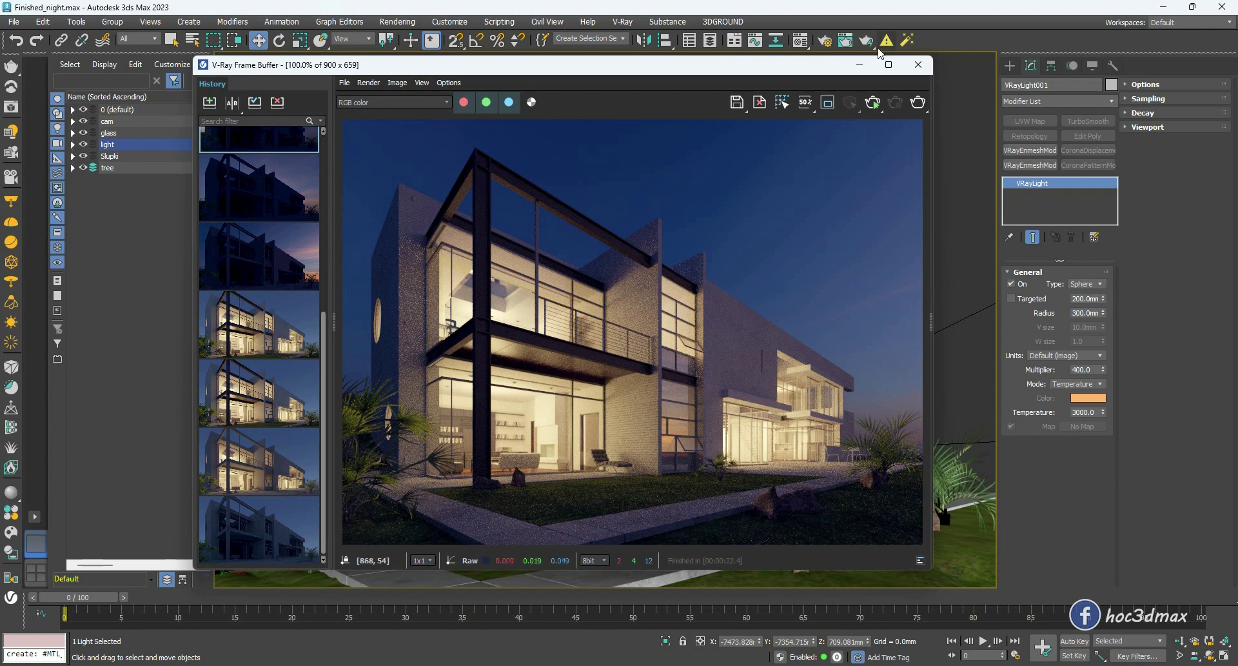
left_click(918, 64)
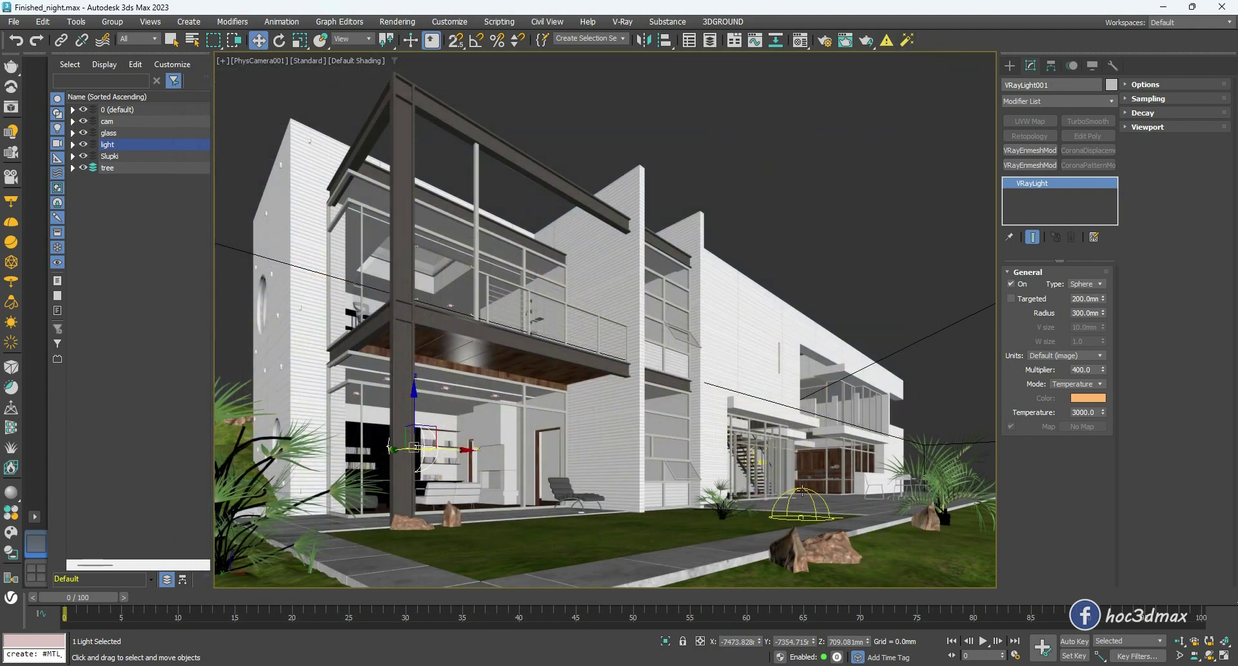
Clear the selection, render the night view, then close the V-Ray Frame Buffer
left_click(71, 183)
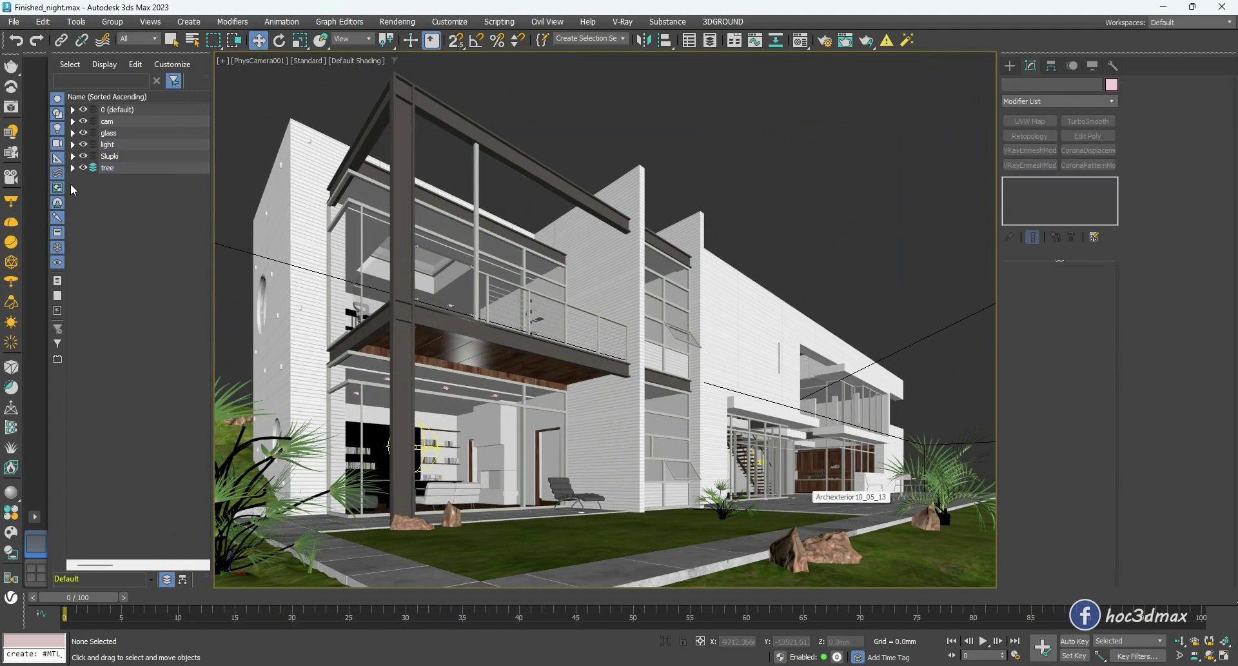
left_click(11, 107)
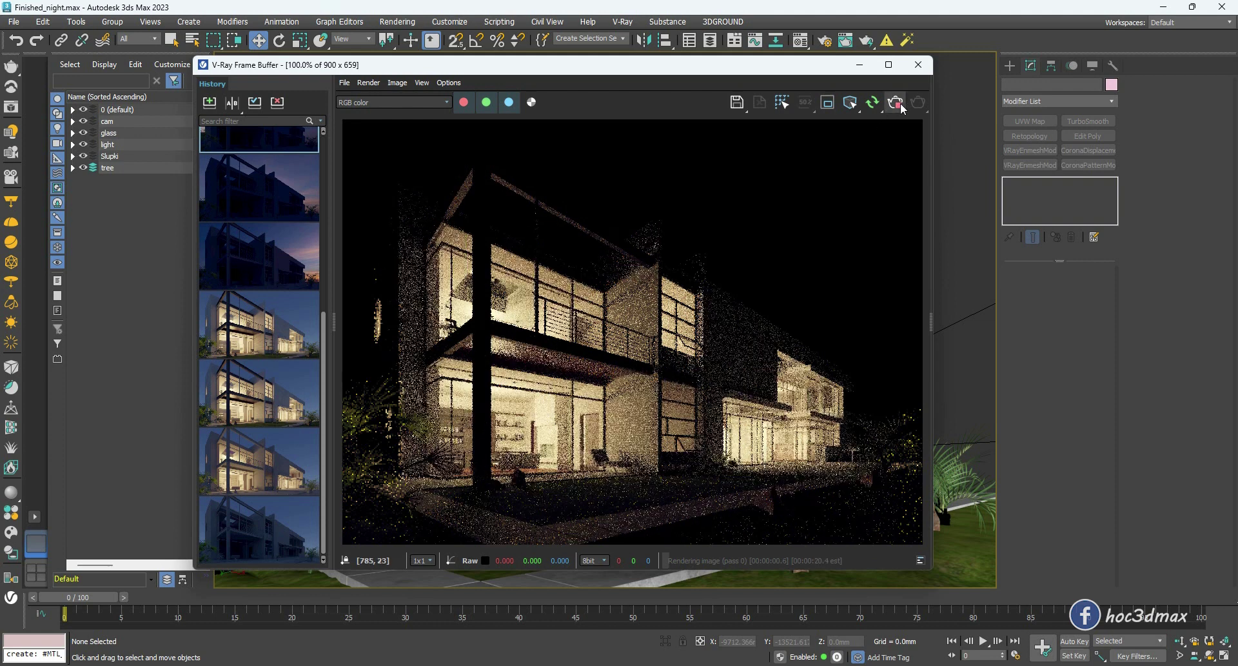
left_click(918, 64)
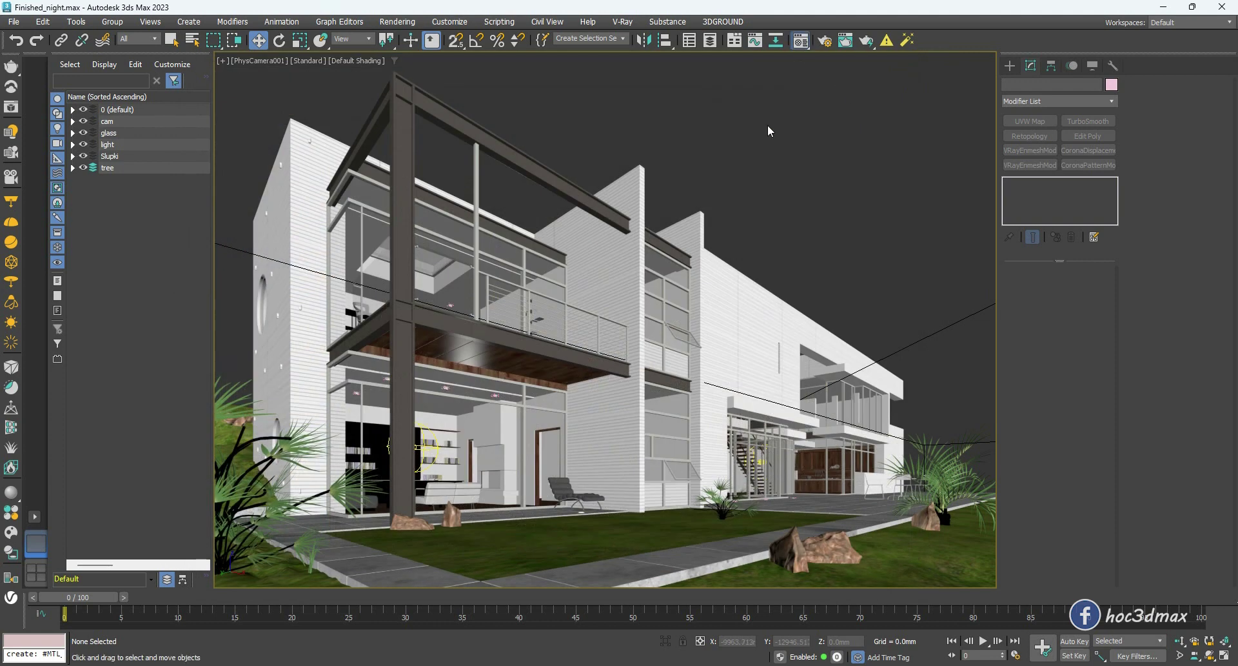
Enable Use Map for the DefaultVRaySky environment map and re-render the house
key("m")
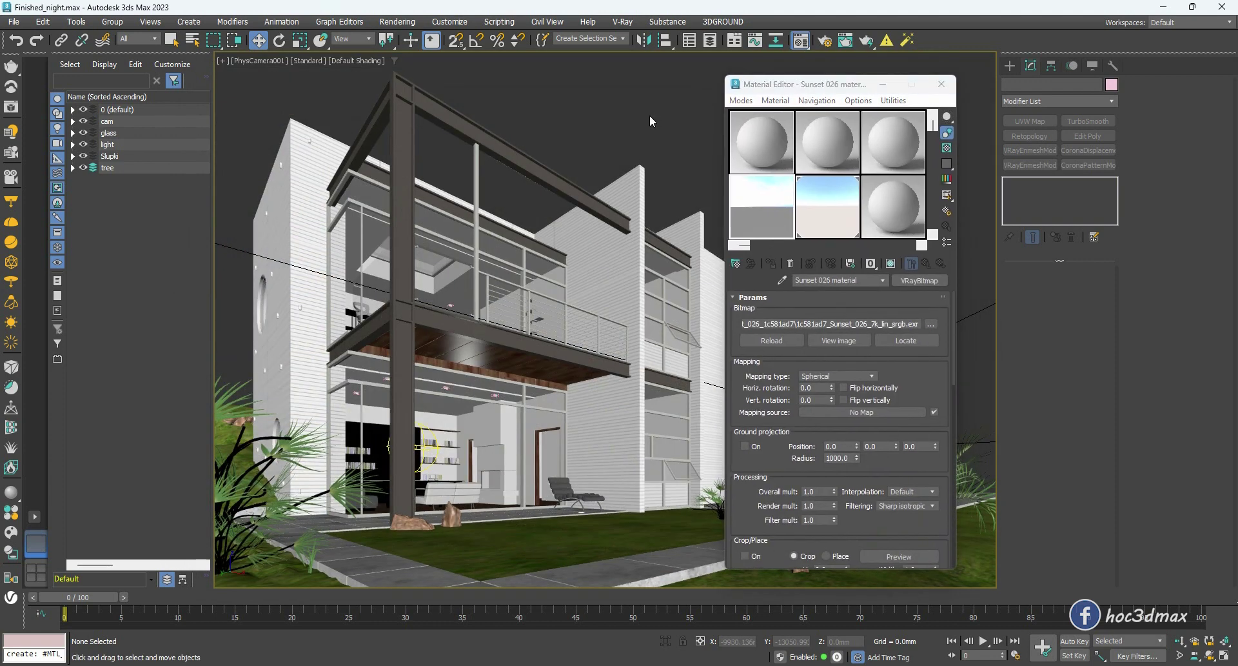
key("8")
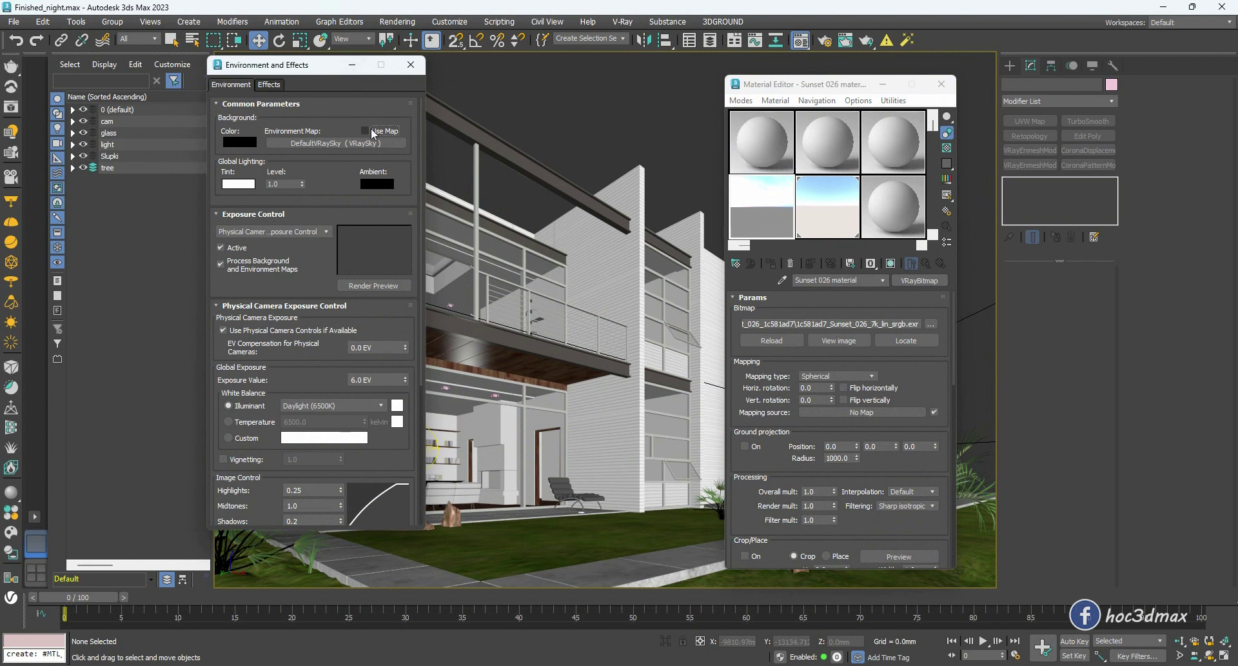
left_click(366, 131)
left_click(942, 83)
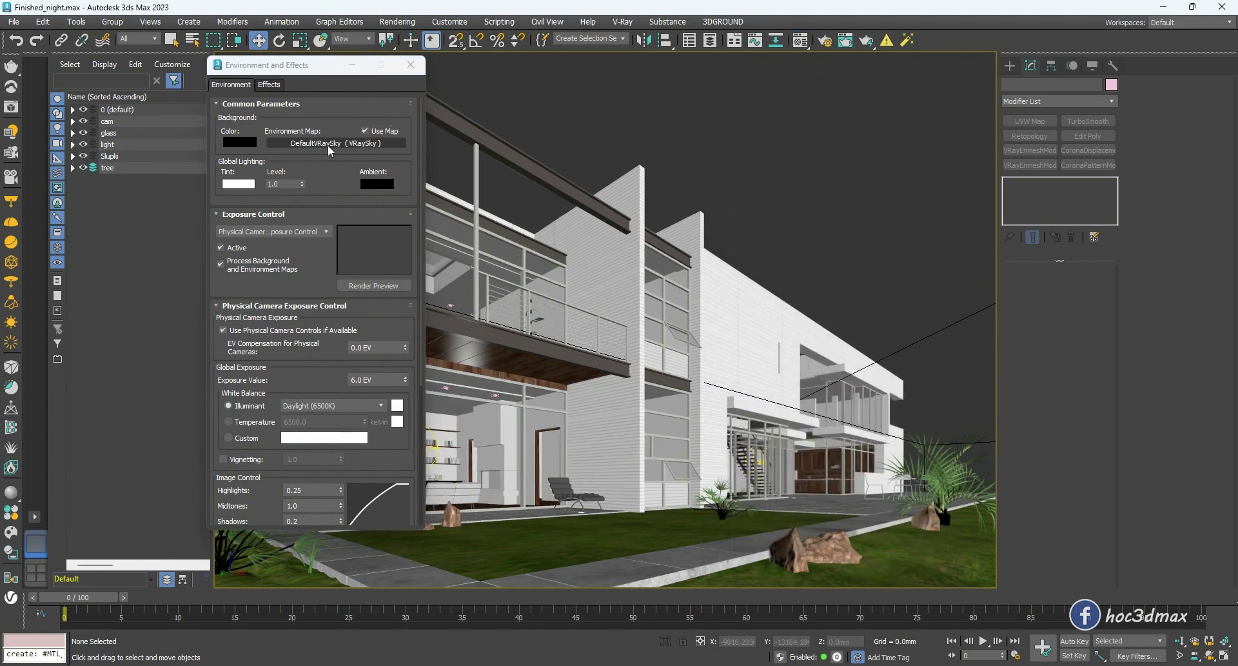
left_click(410, 64)
key("shift+q")
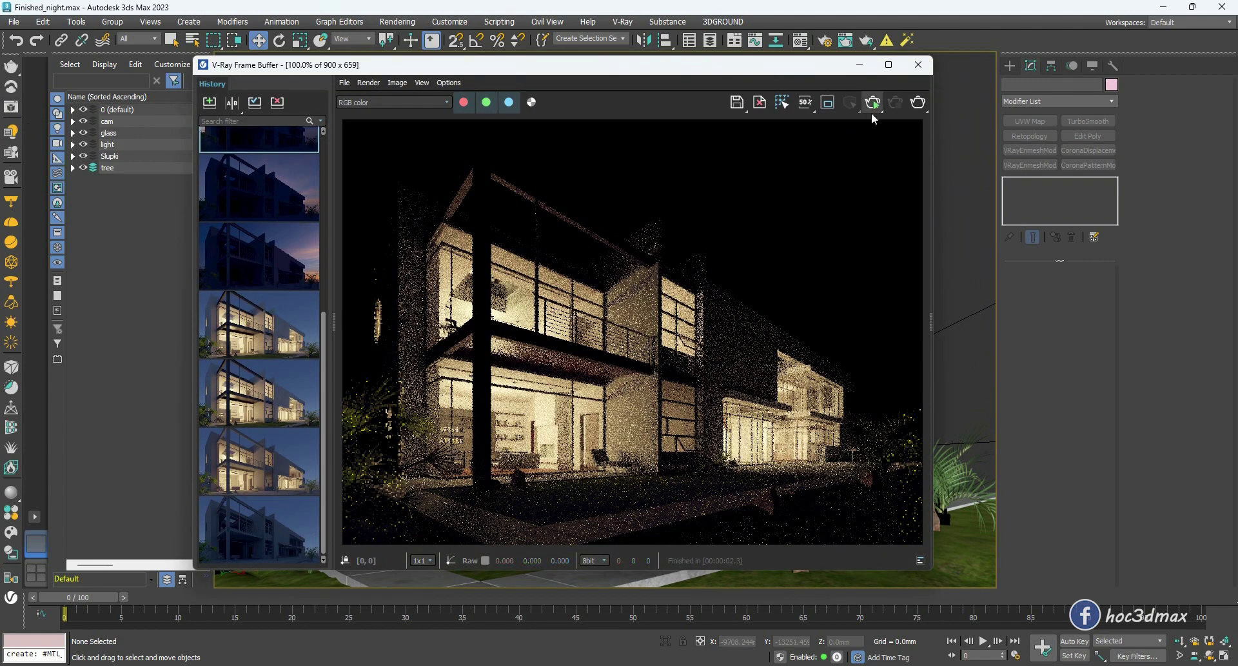
left_click(875, 104)
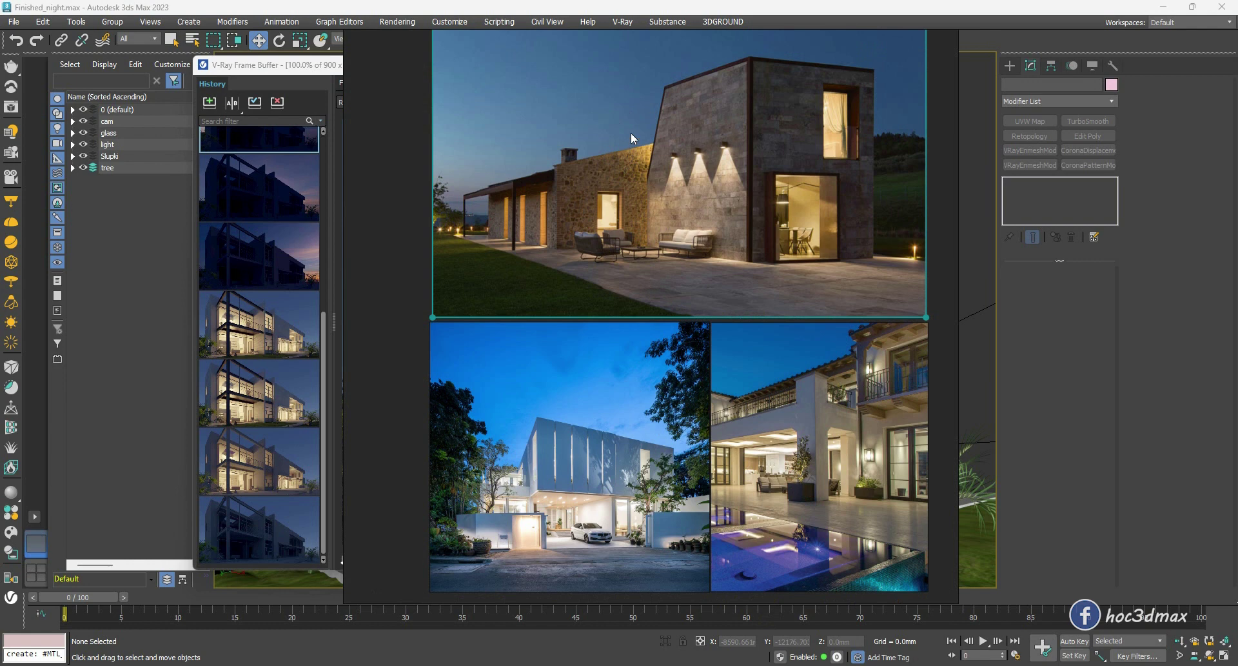
Scroll through the dusk house reference collage in PureRef, deselect, and leave the board
scroll(632, 308, "down", 2)
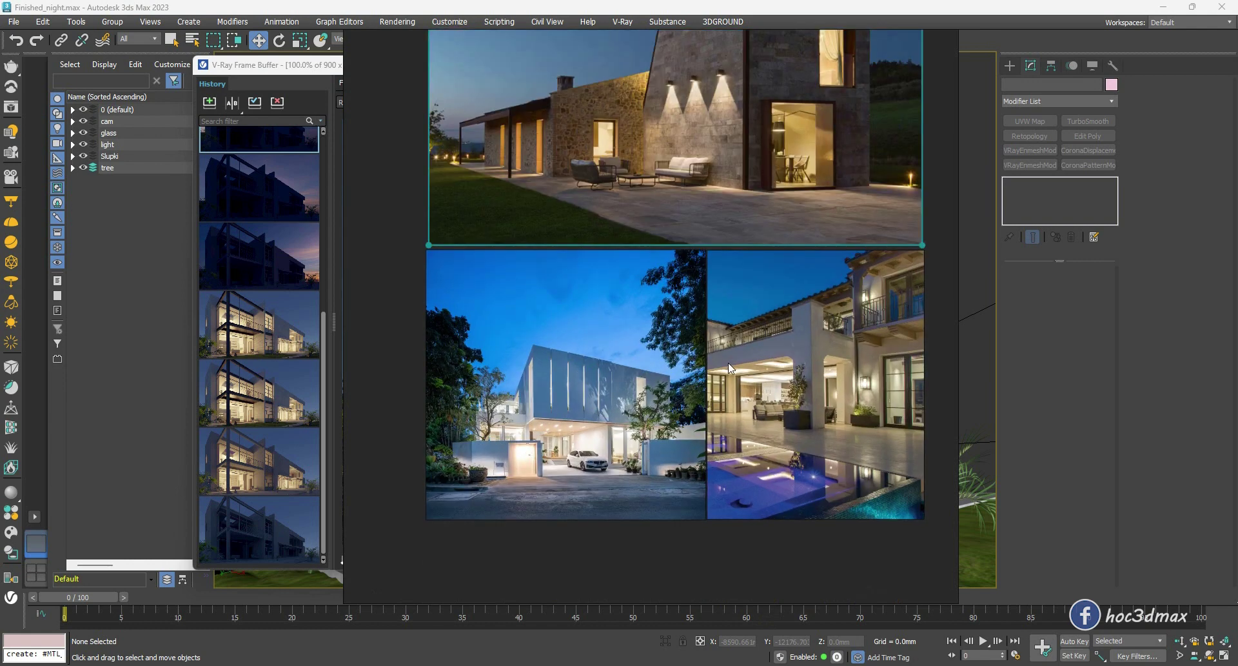
scroll(567, 349, "up", 3)
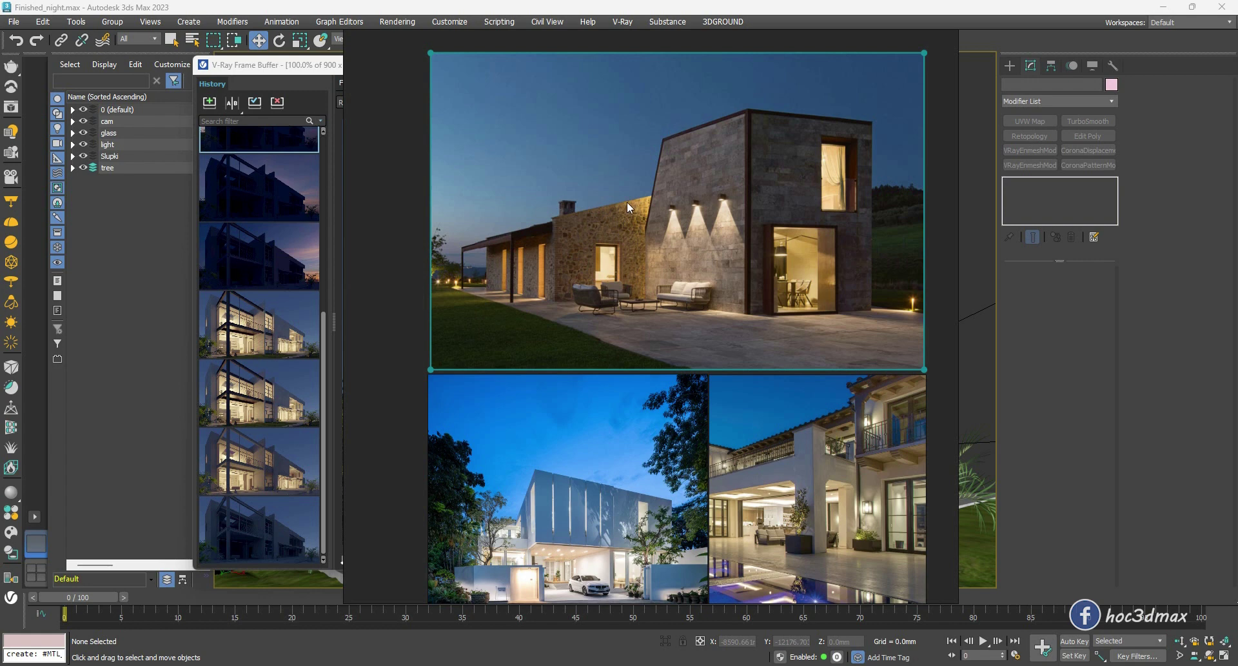
left_click(376, 234)
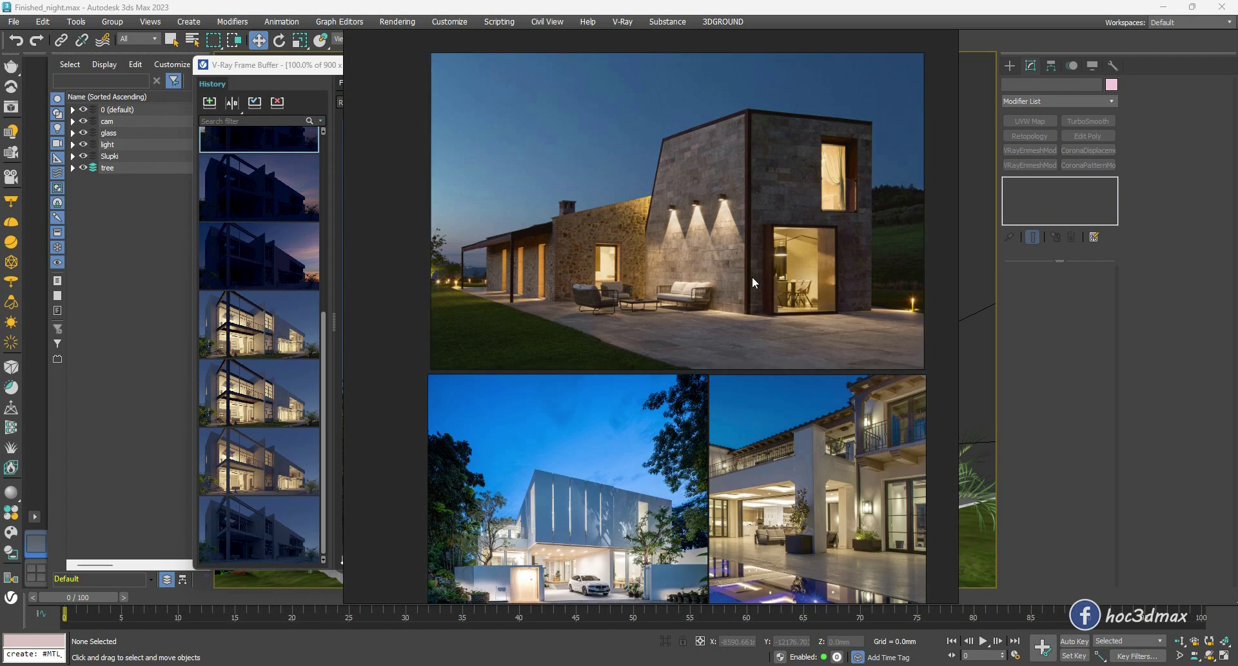
key("alt+Tab")
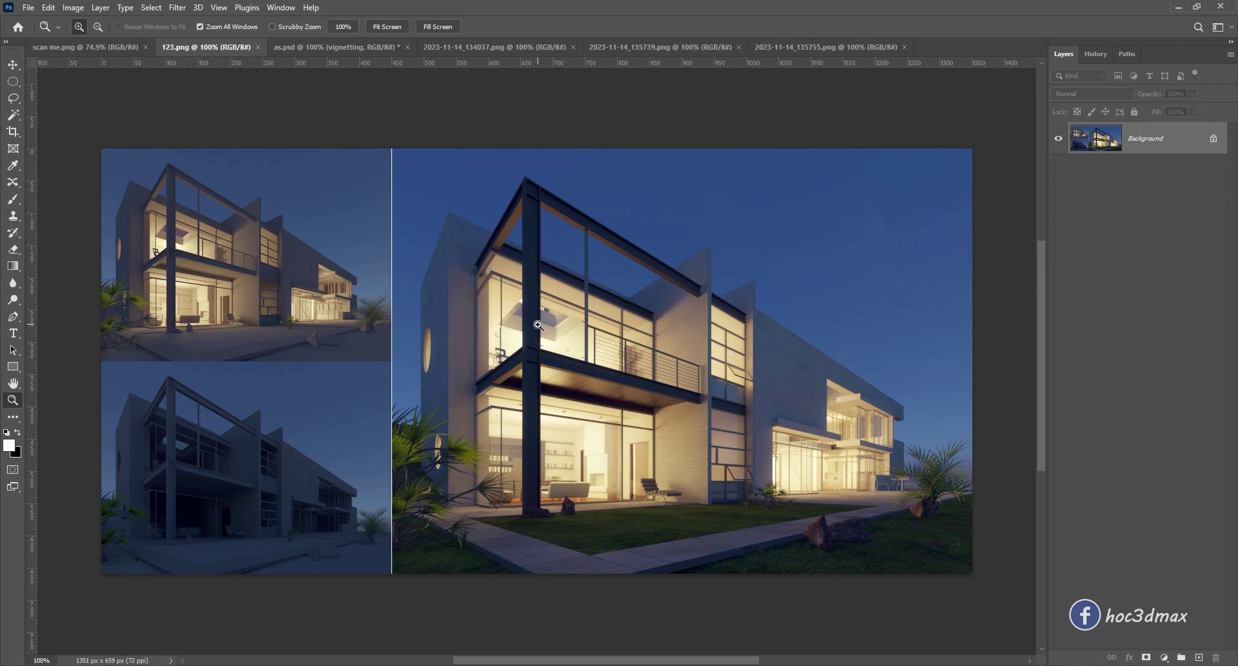
In as.psd, toggle Layer 1 copy visibility to compare the raw render with the edited result
left_click(345, 47)
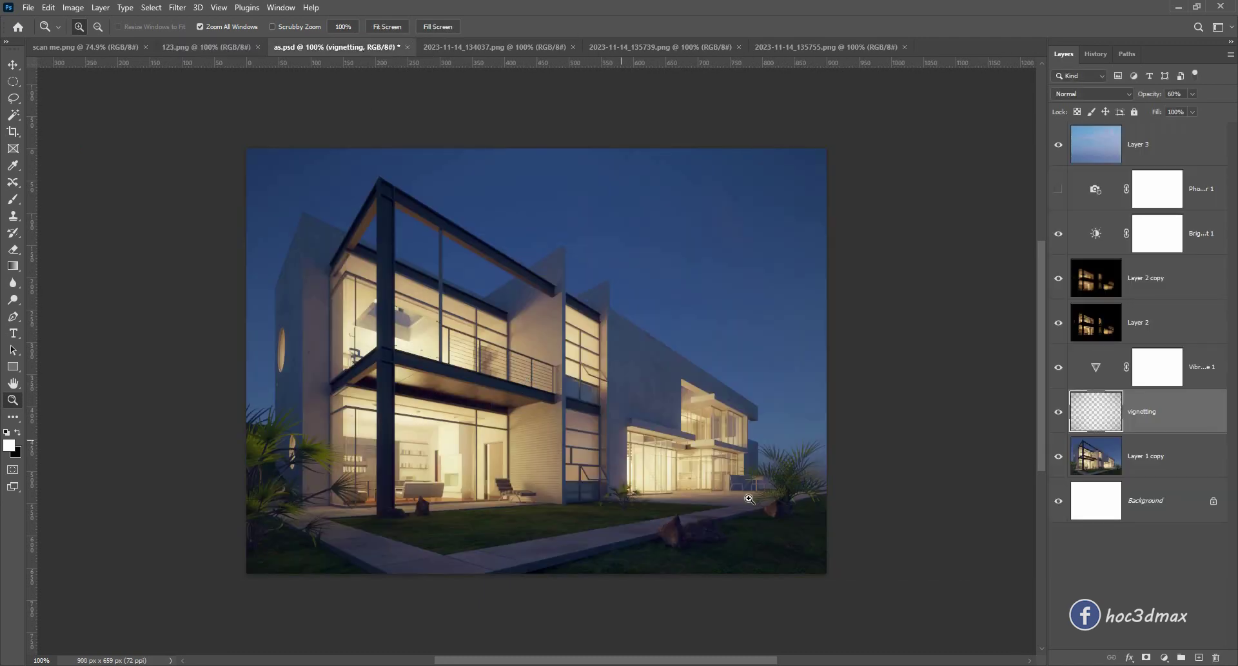
left_click(1058, 456, "alt")
left_click(1058, 456, "alt")
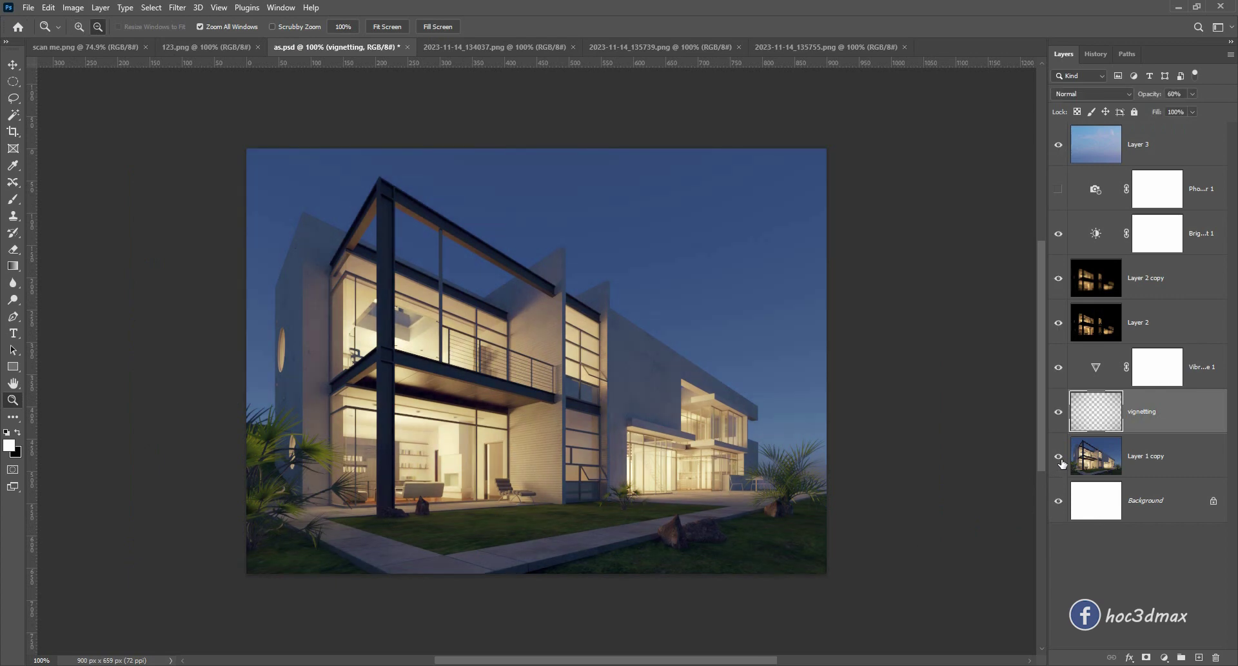
left_click(1058, 456, "alt")
left_click(1058, 456, "alt")
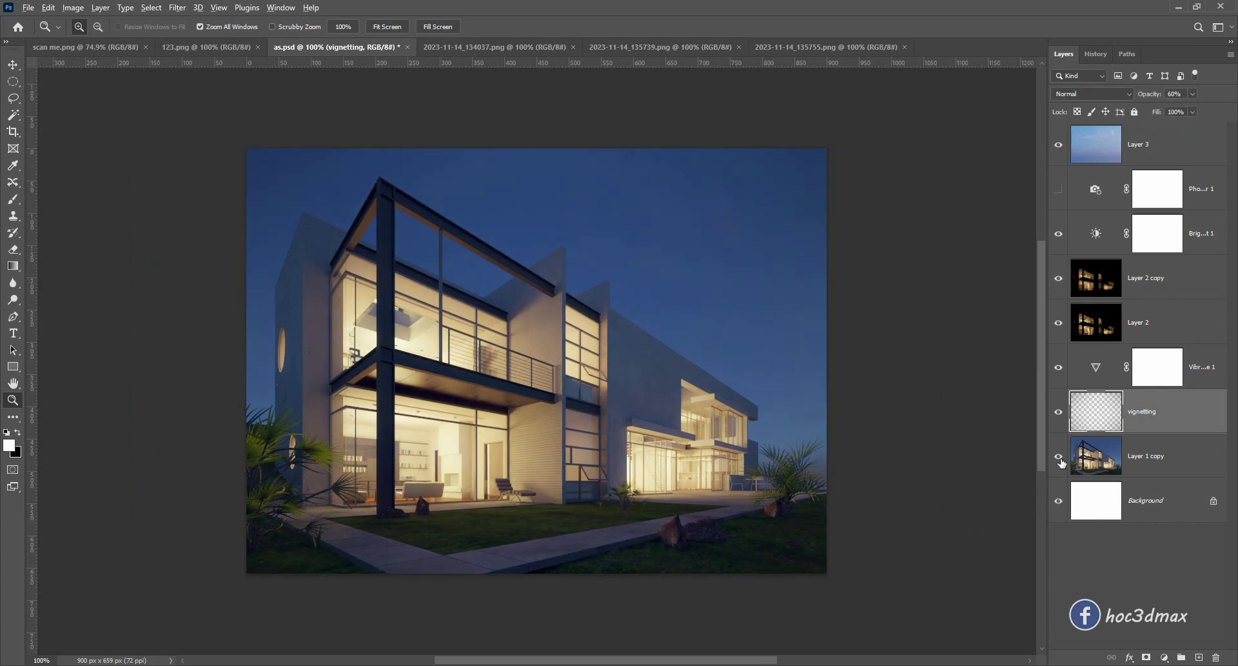
left_click(1058, 456, "alt")
left_click(1059, 456, "alt")
Toggle the vignetting layer on and off to judge its effect, leaving it visible
left_click(1059, 412)
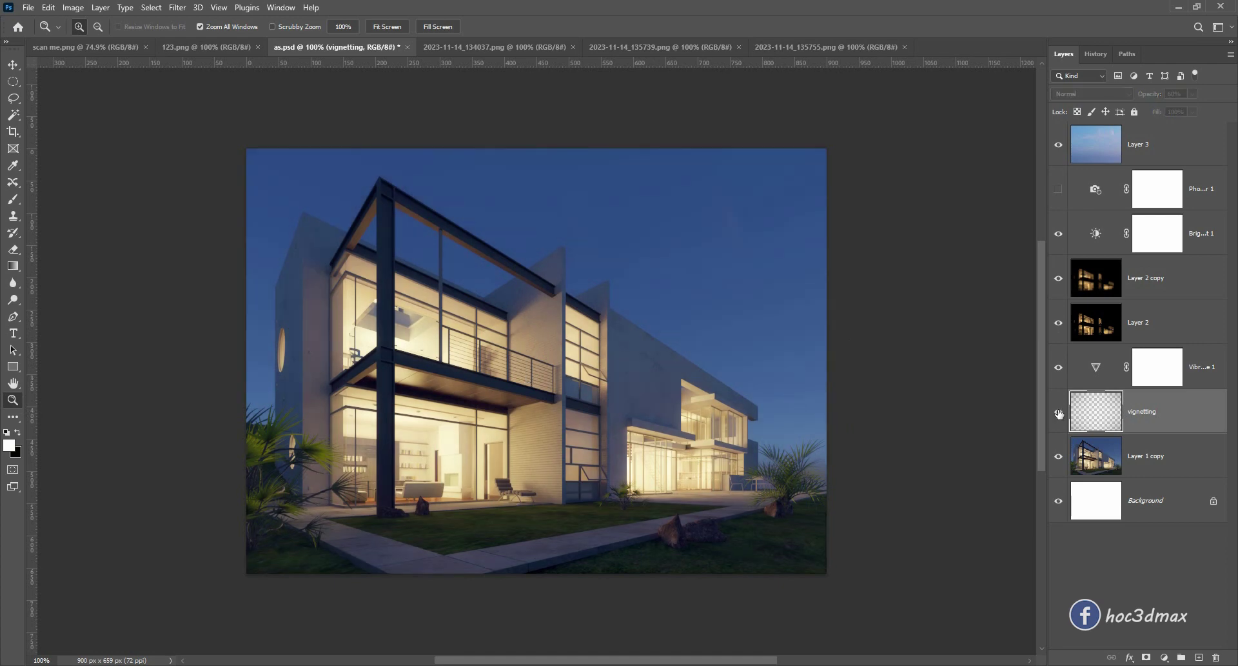
left_click(1058, 411)
left_click(1059, 413)
left_click(1059, 412)
left_click(1059, 412)
left_click(1059, 413)
left_click(1059, 413)
left_click(1060, 413)
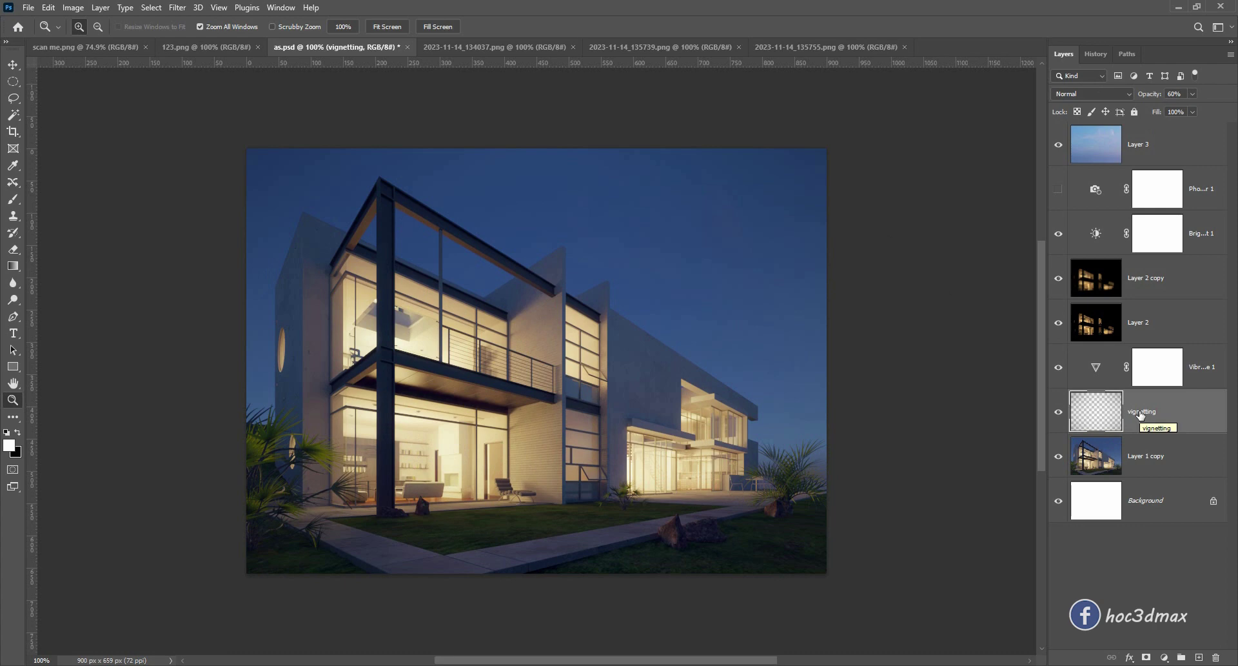
left_click(1059, 413)
left_click(1058, 413)
left_click(1058, 413)
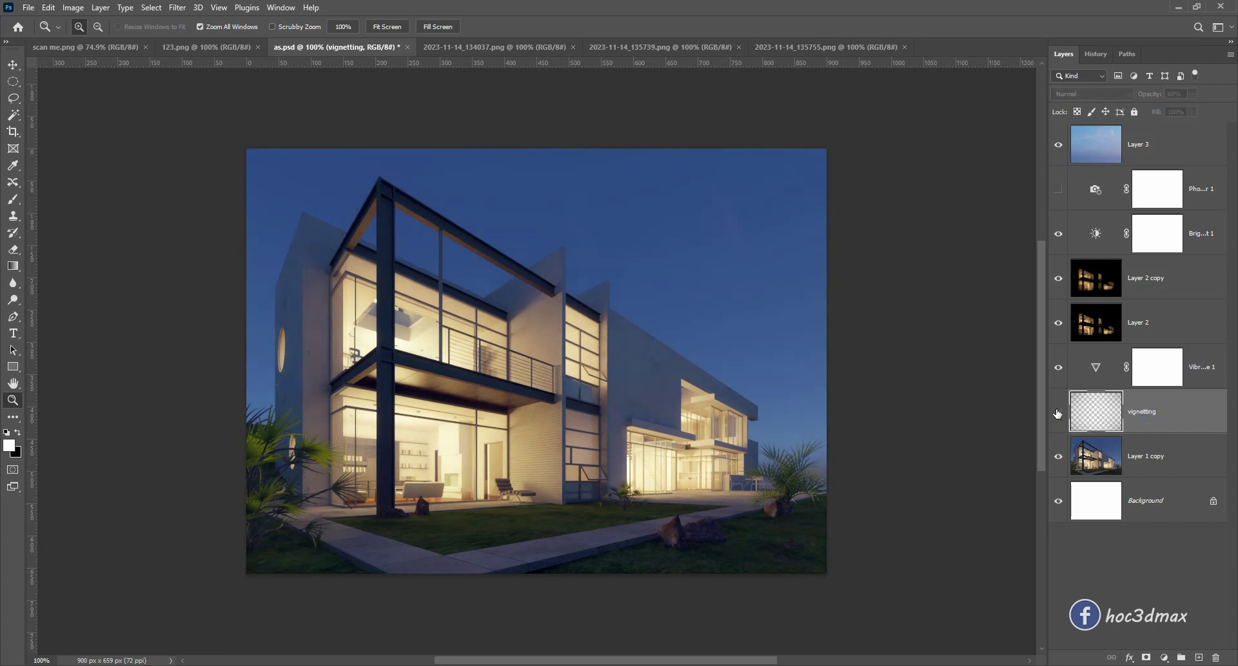
left_click(1059, 412)
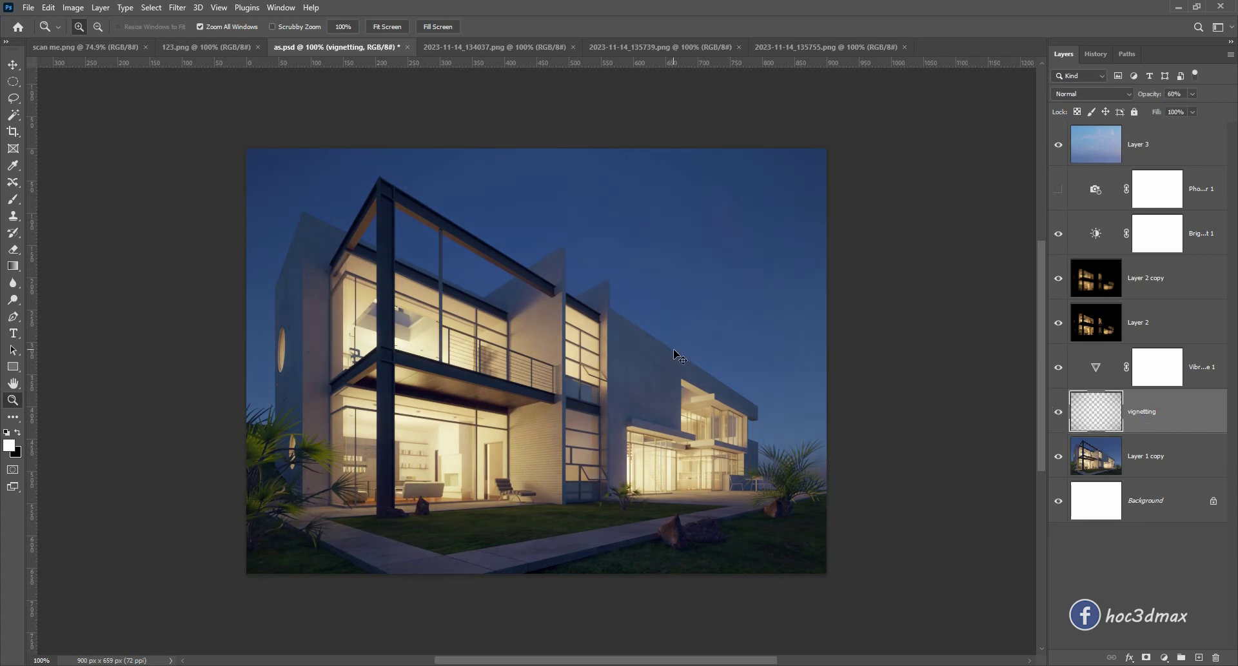
Scale the vignetting layer up to 106.9% with Free Transform
key("ctrl+t")
mouse_move(893, 621)
left_mouse_down()
mouse_move(913, 641)
mouse_move(900, 630)
left_mouse_up()
key("Return")
Flip between the 2023-11-14_134037, _135739 and _135755 sky test renders to compare them
key("z")
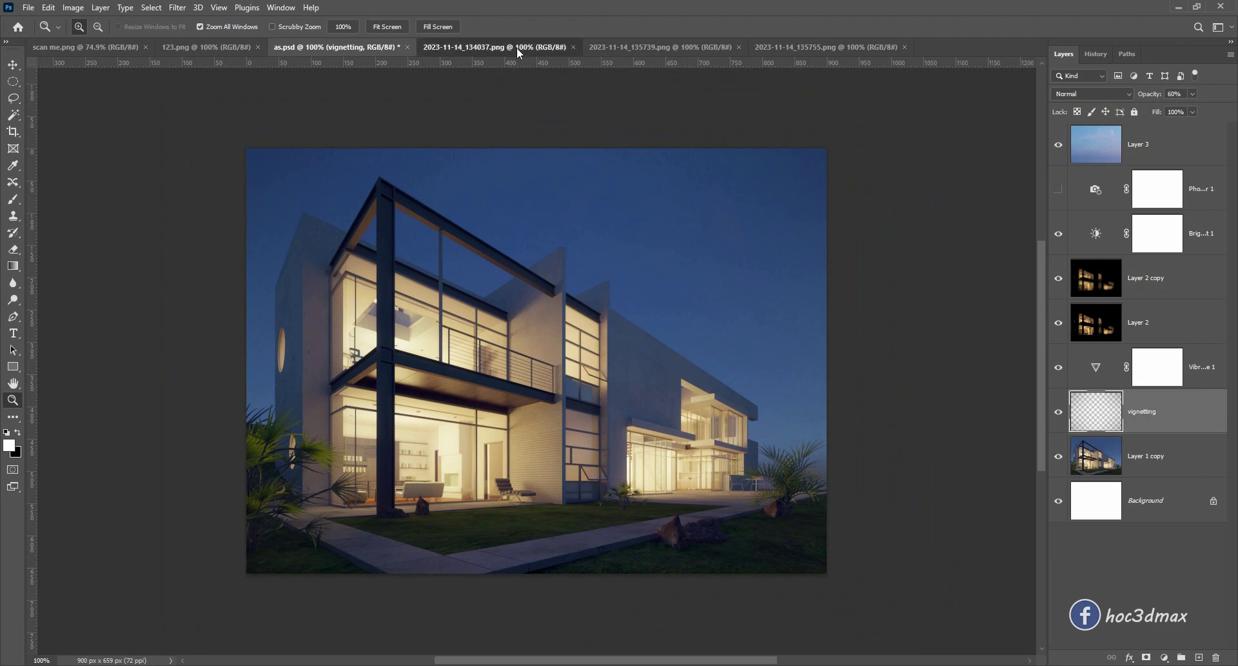
left_click(516, 48)
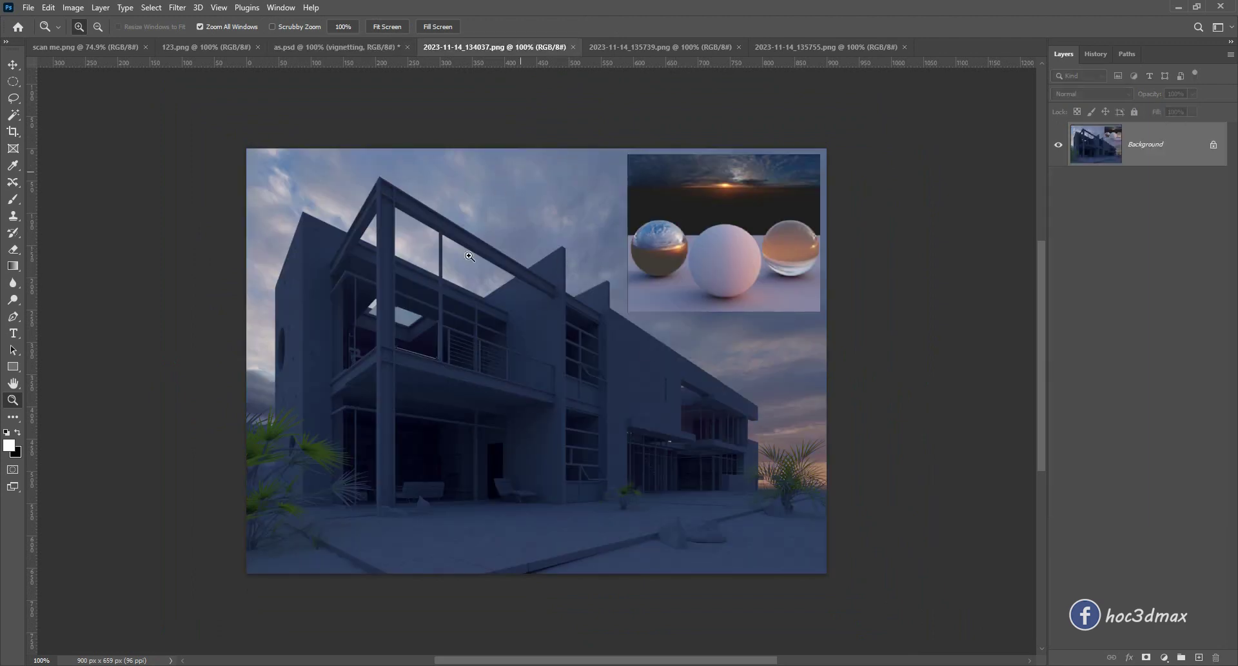
left_click(655, 47)
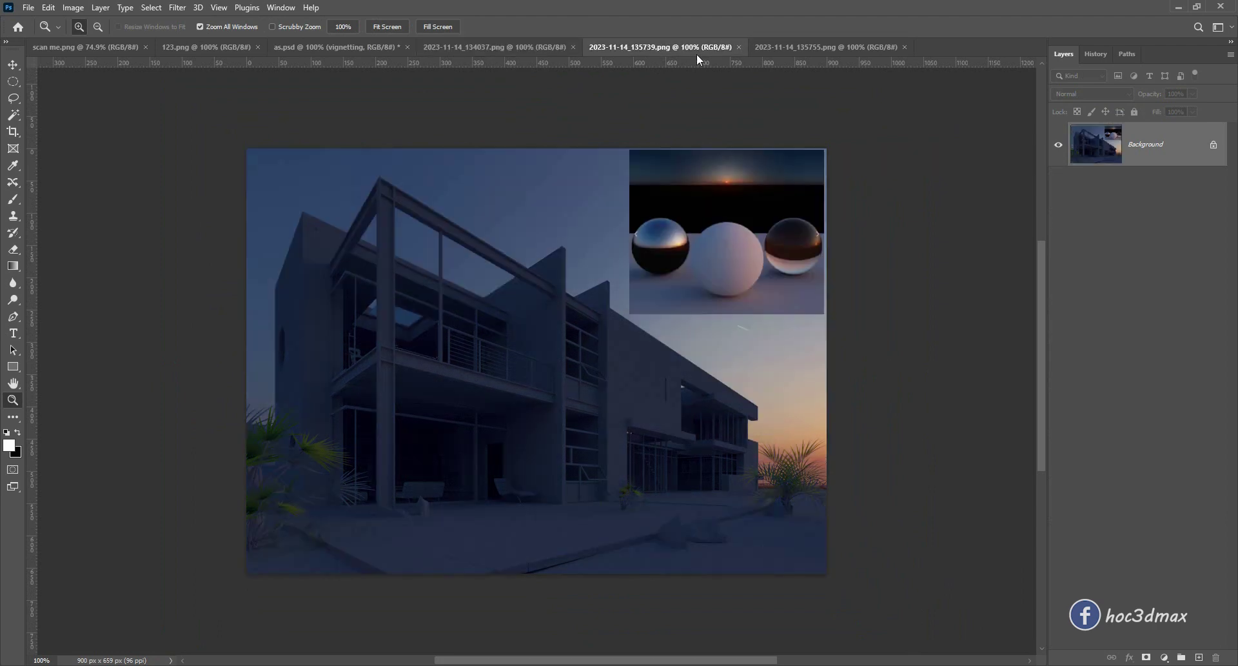
left_click(807, 48)
left_click(691, 47)
left_click(531, 43)
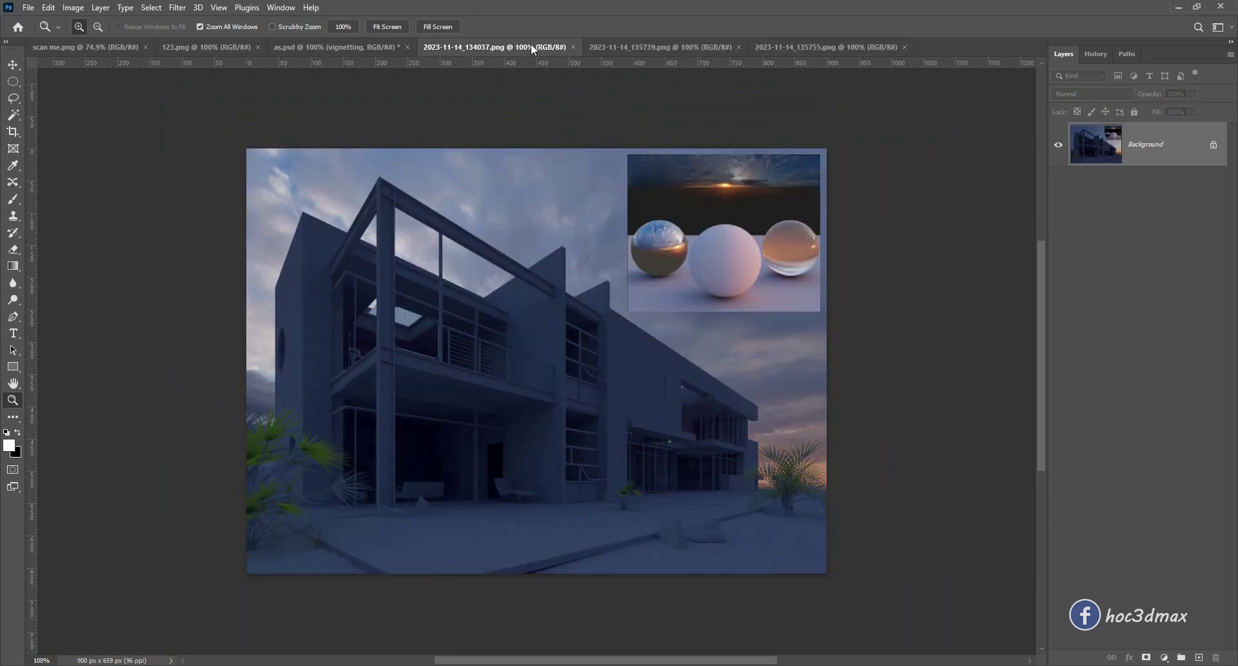
left_click(615, 47)
left_click(814, 46)
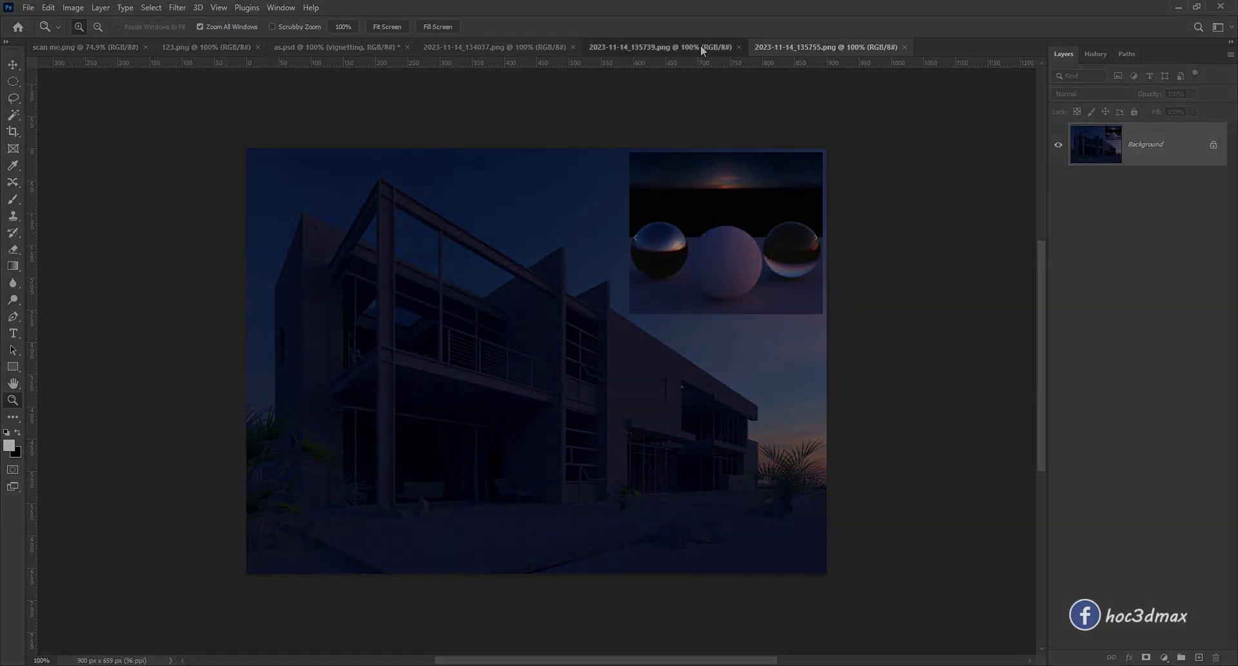